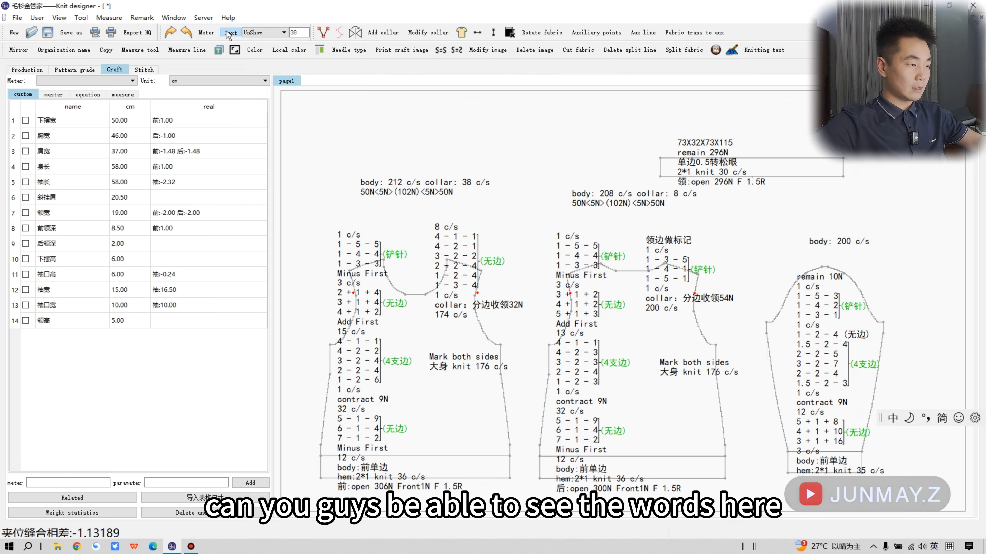
Move the front piece's neckline knitting text outward past the armhole and switch the pattern display to meter dimensions
left_click_drag(456, 240, 483, 235)
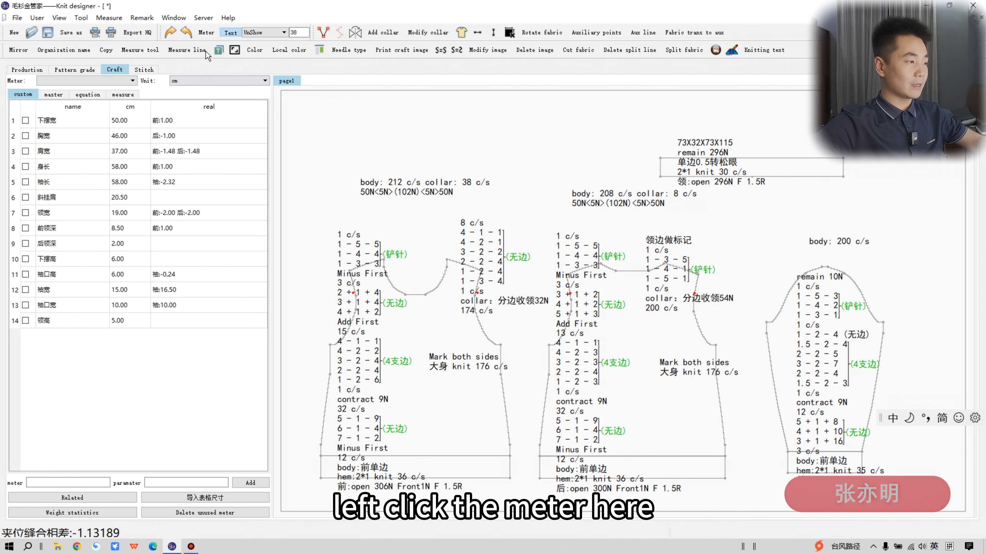
left_click(208, 34)
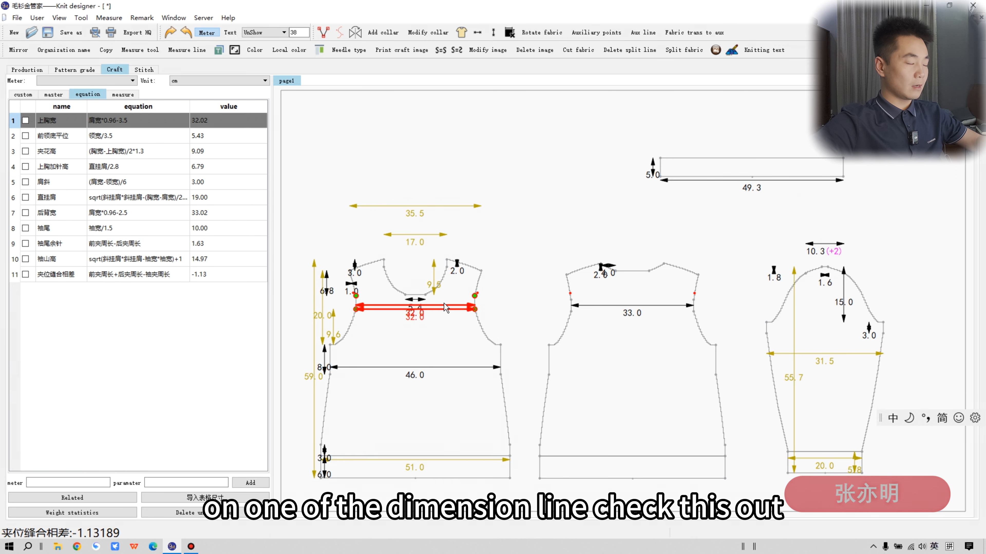
Select the front piece's Across Front dimension and move its line up level with the armhole mark points
left_click(458, 308)
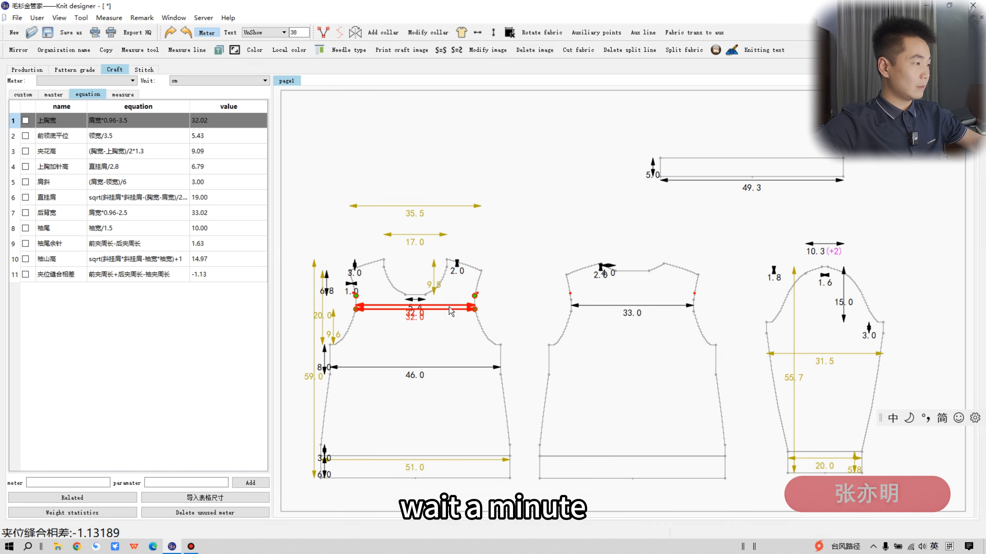
left_click(450, 311)
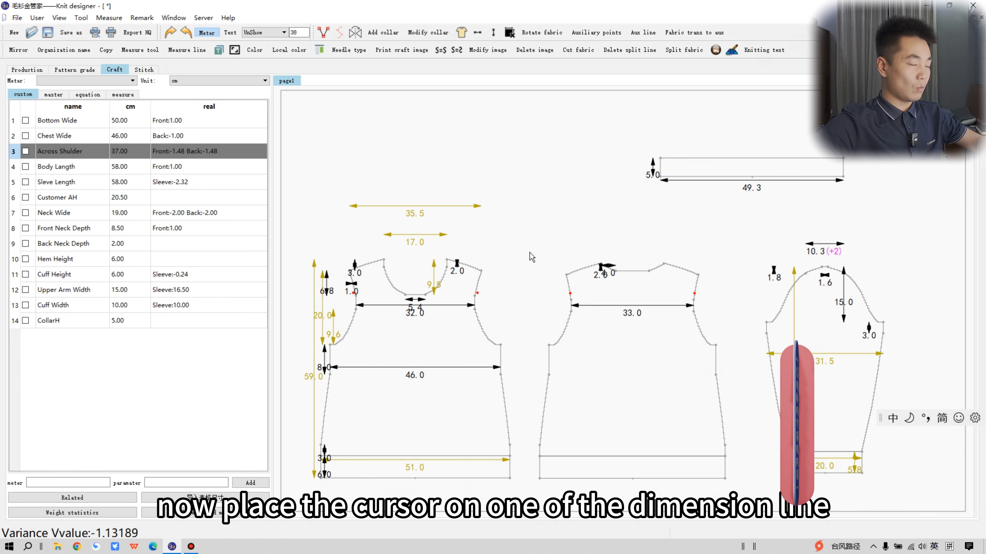
left_click(421, 324)
left_click(436, 309)
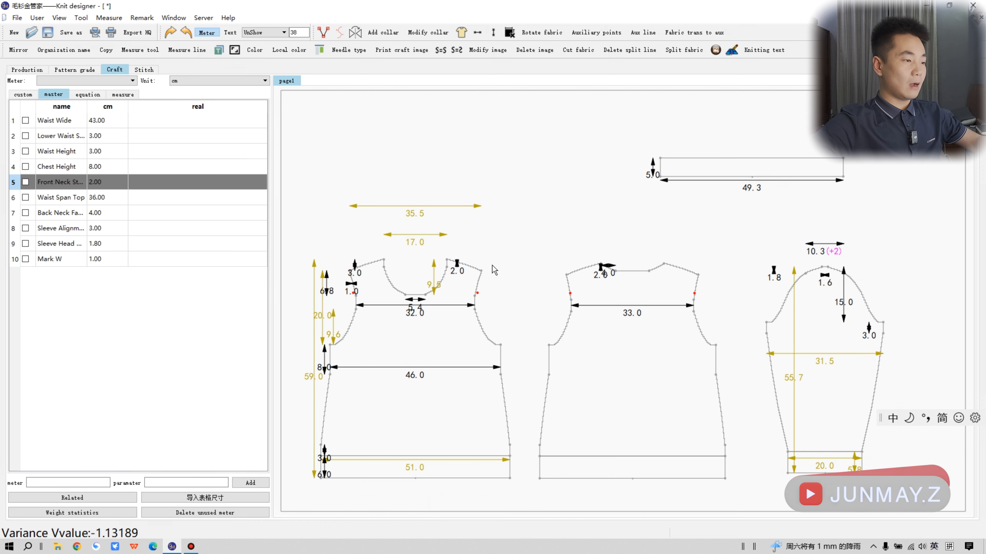
left_click(452, 306)
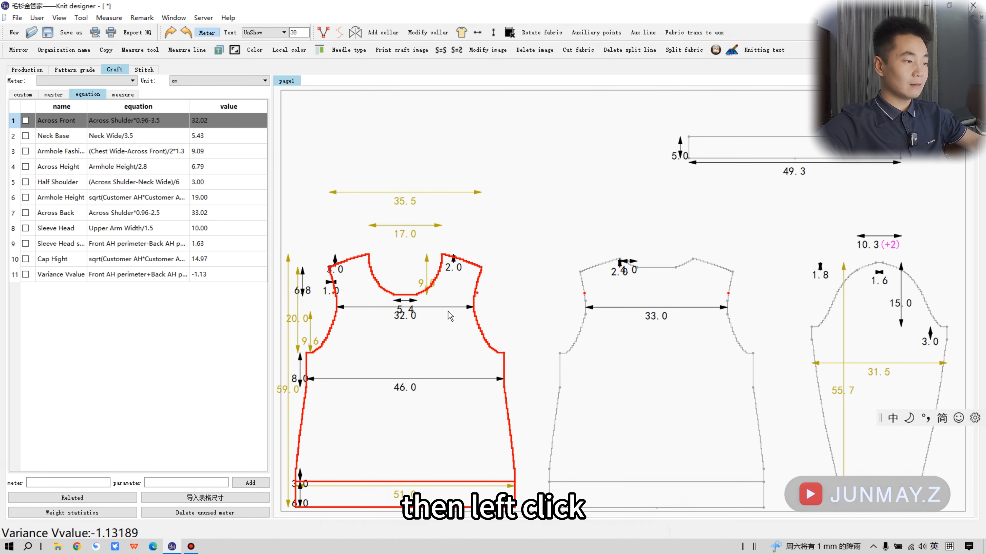
left_click(450, 309)
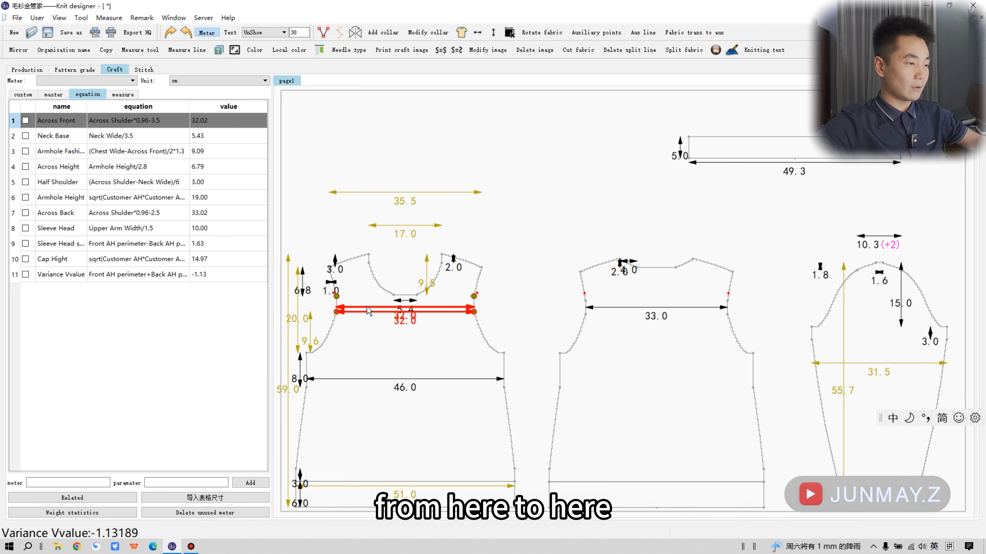
left_click_drag(444, 310, 477, 299)
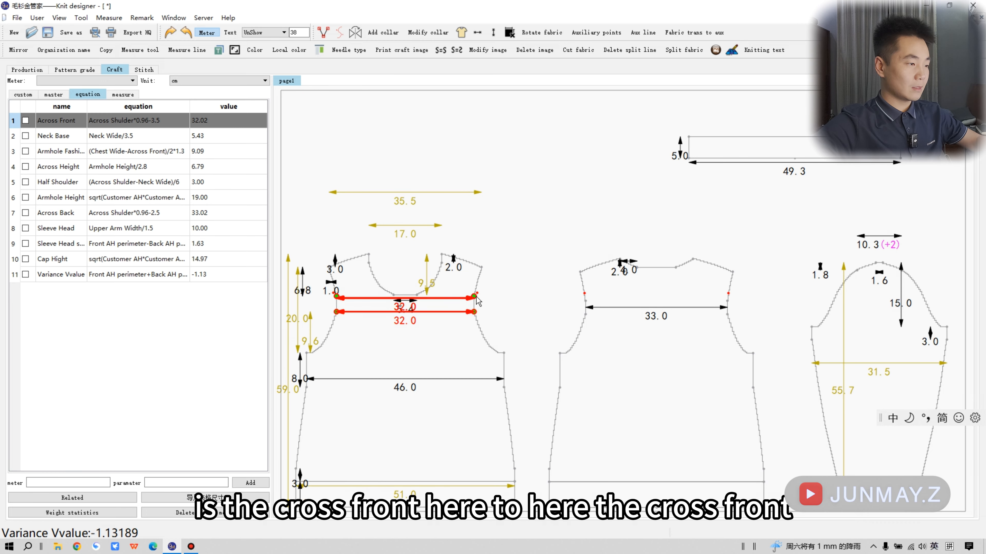
left_click(337, 296)
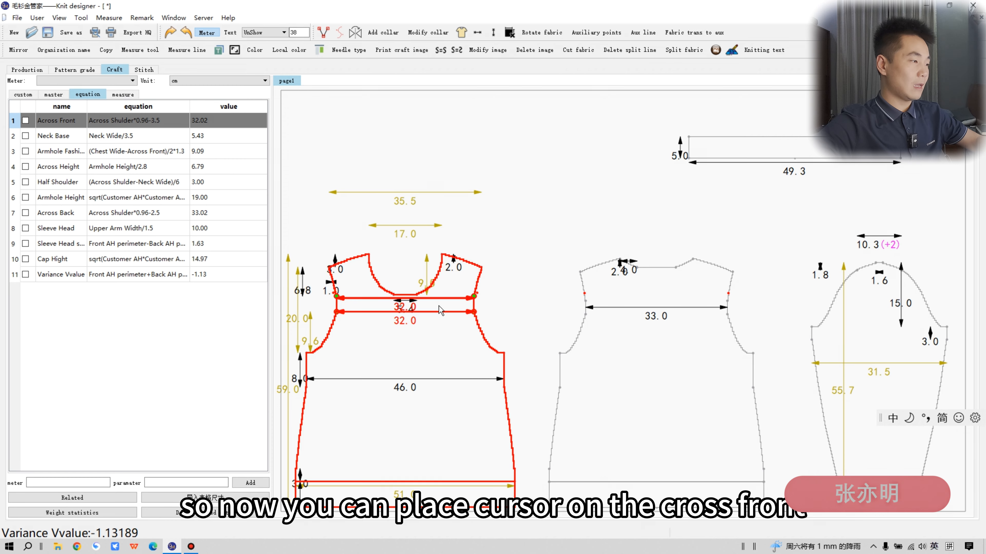
double_click(111, 123)
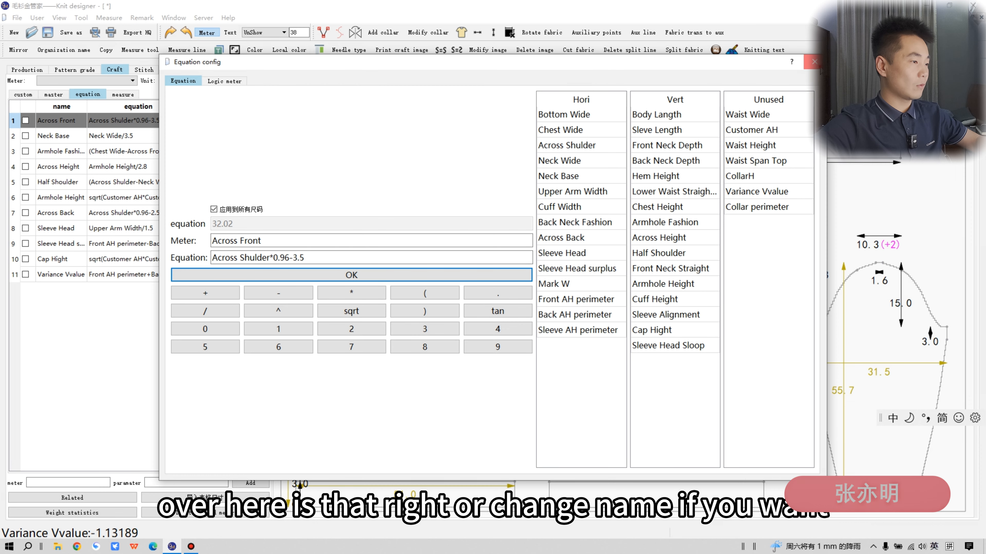
left_click(814, 61)
double_click(59, 120)
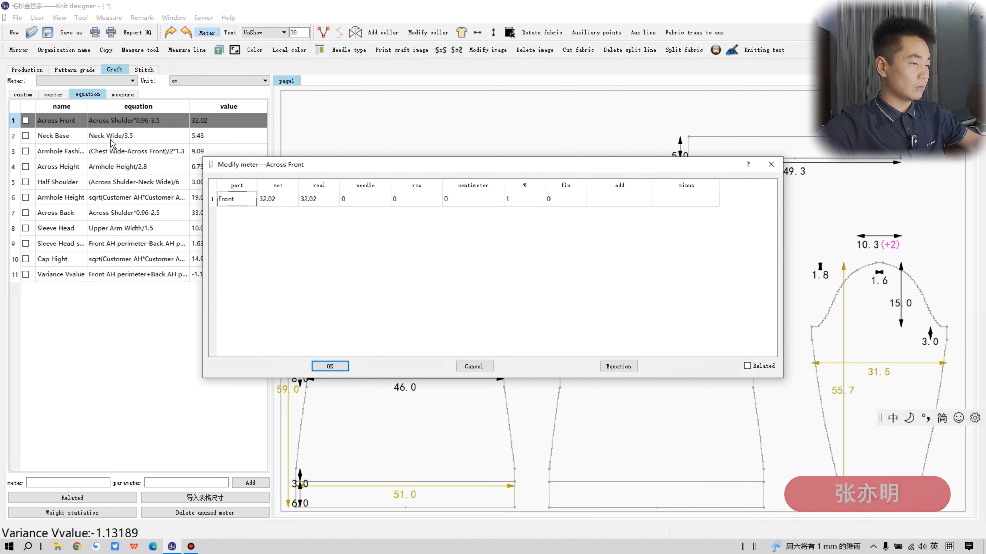
left_click(237, 198)
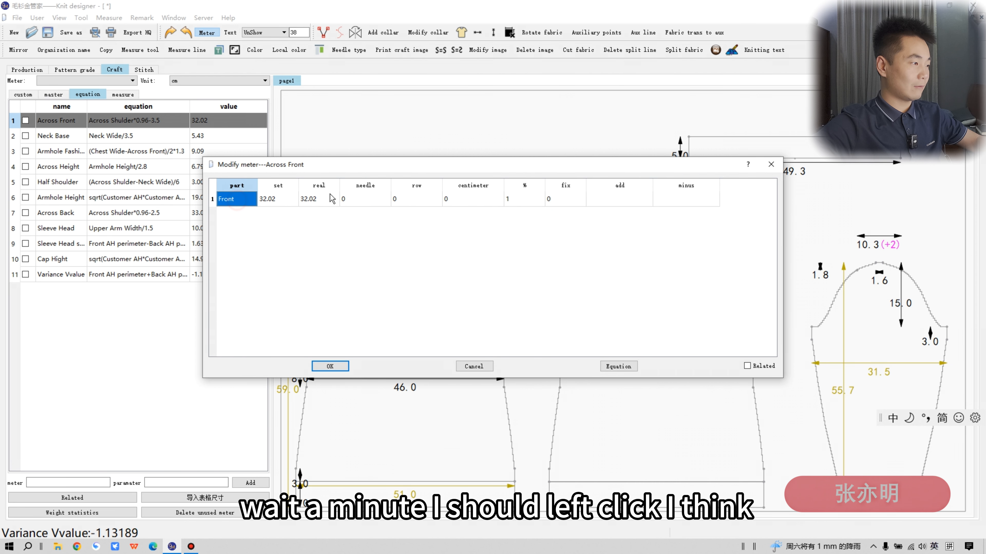
left_click(771, 164)
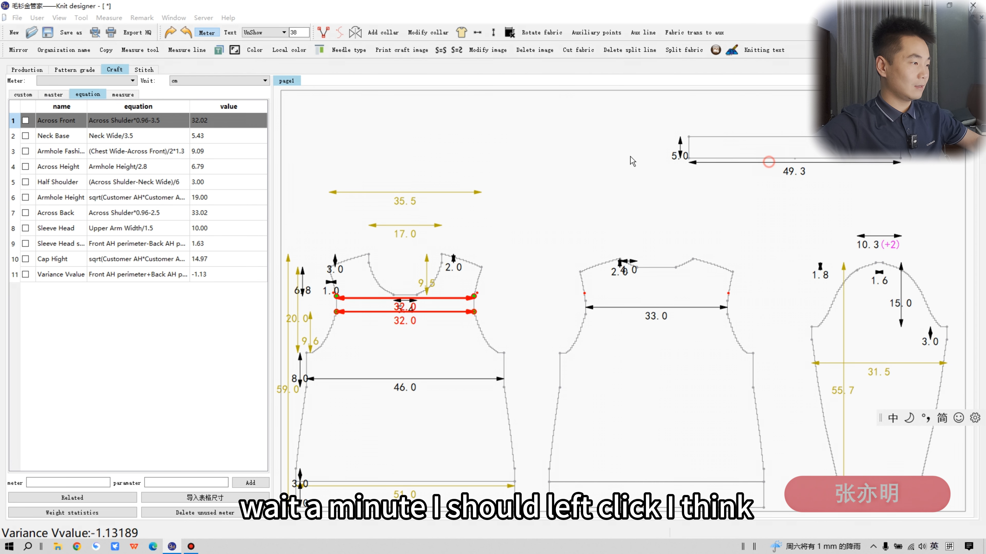
Try to confirm the Across Front meter's name without changing it
right_click(75, 123)
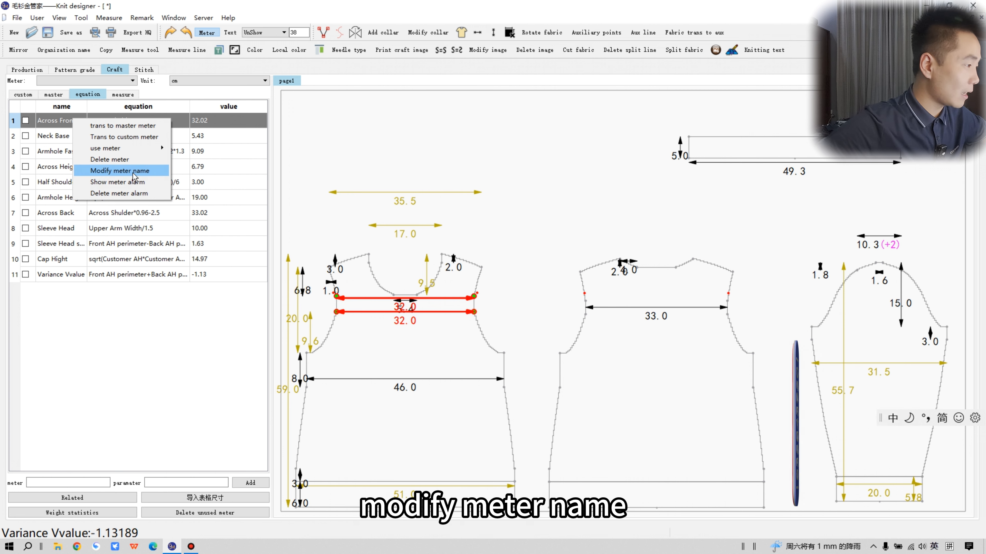
left_click(128, 171)
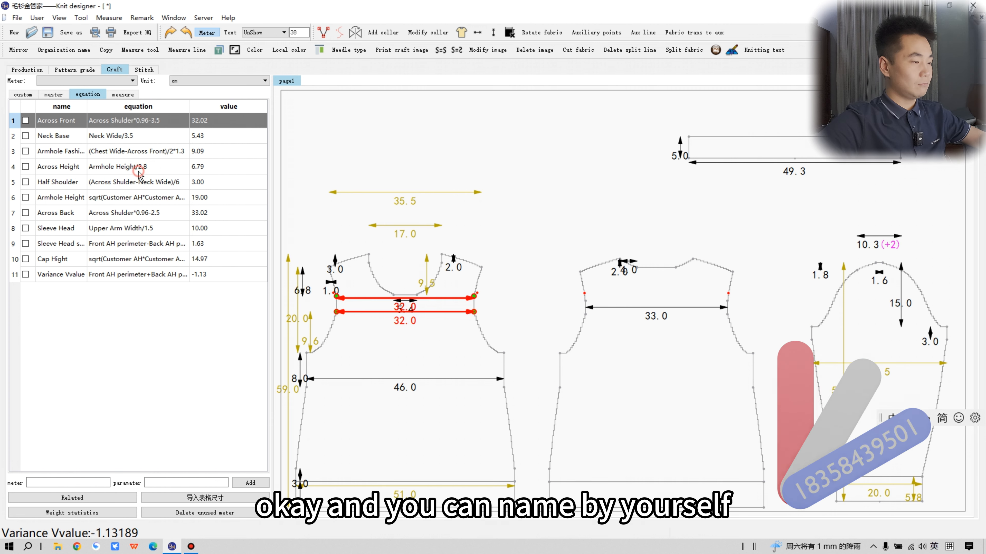
left_click_drag(478, 275, 442, 275)
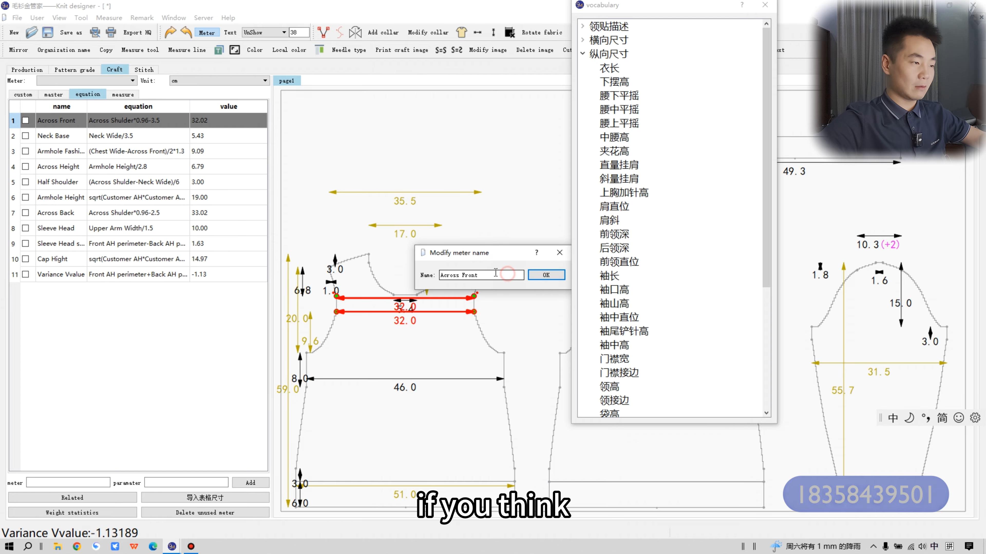
left_click(489, 275)
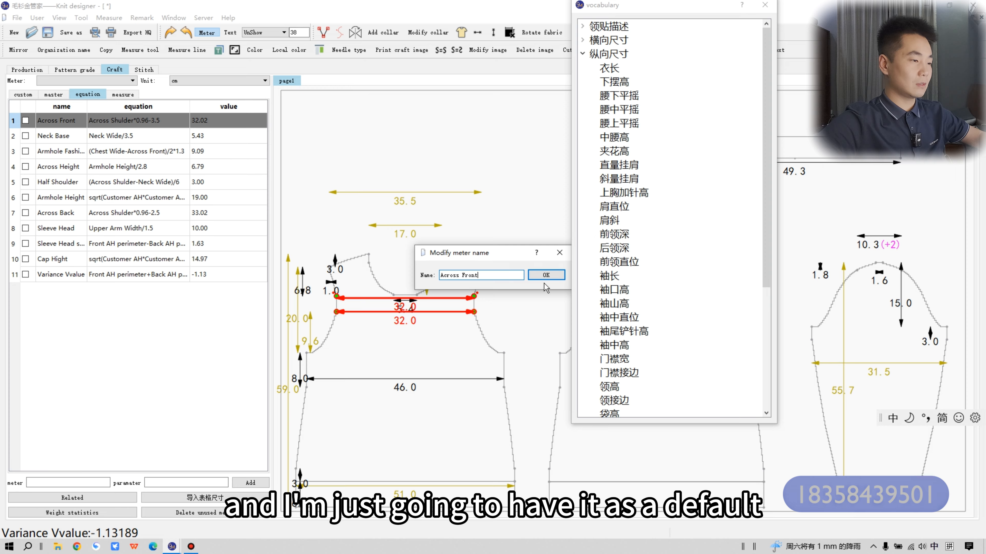
left_click(530, 279)
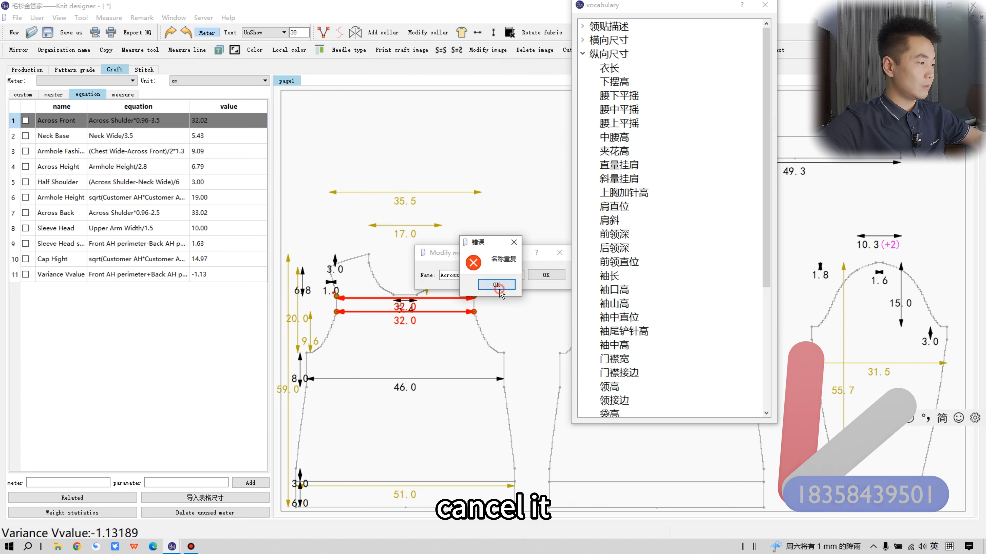
left_click(497, 285)
key("Escape")
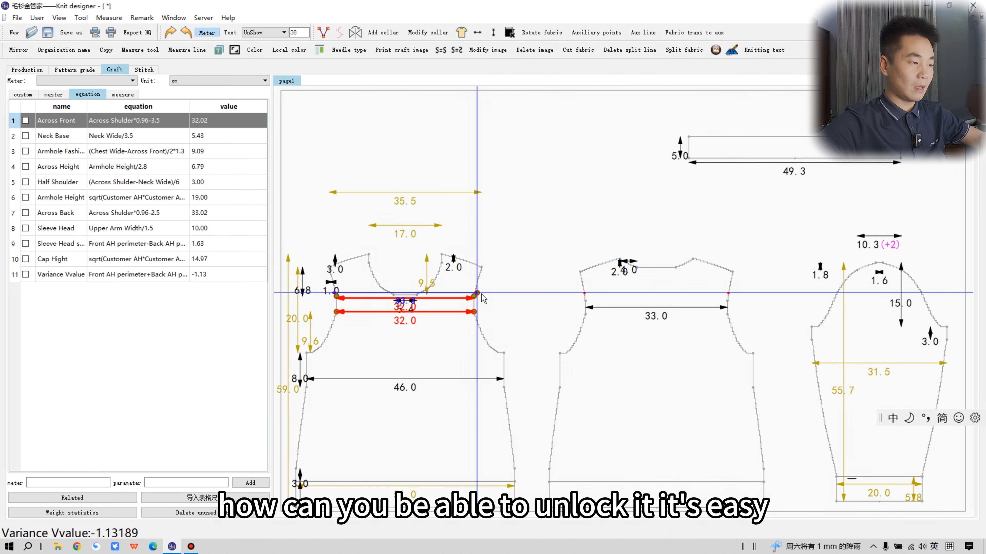
End the current command, release the Across Front dimension and select the front piece's Chest Wide dimension line
right_click(477, 303)
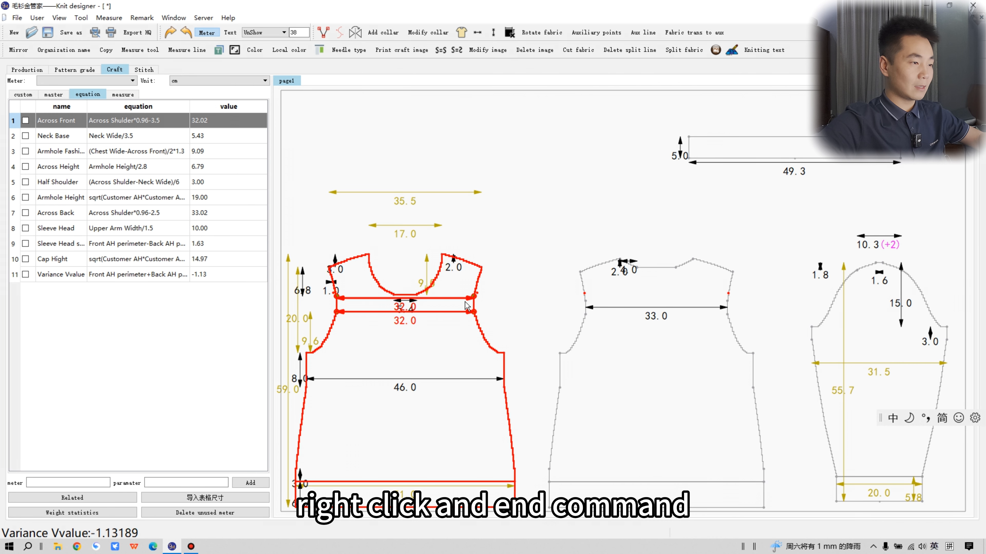
right_click(513, 209)
left_click(541, 213)
left_click(443, 303)
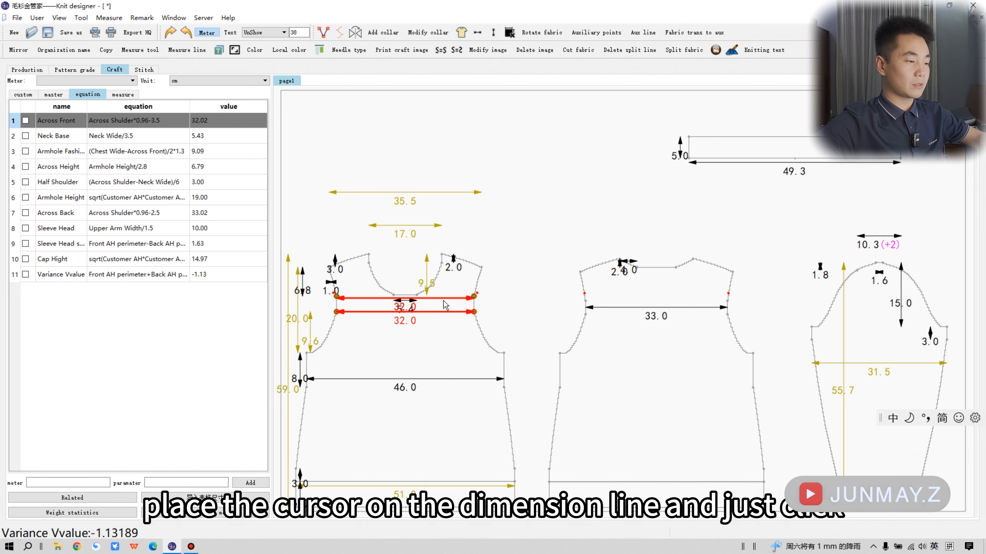
left_click(441, 347)
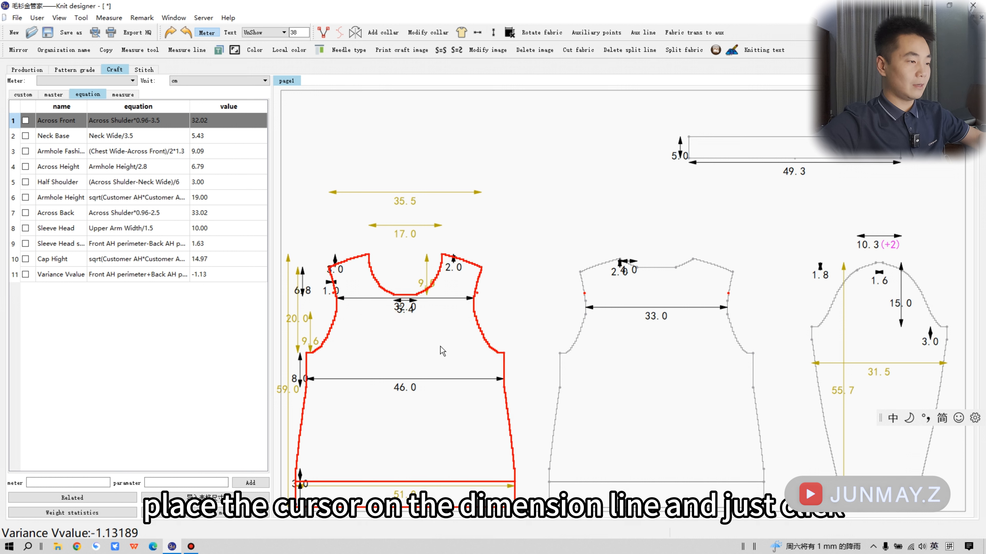
left_click(438, 380)
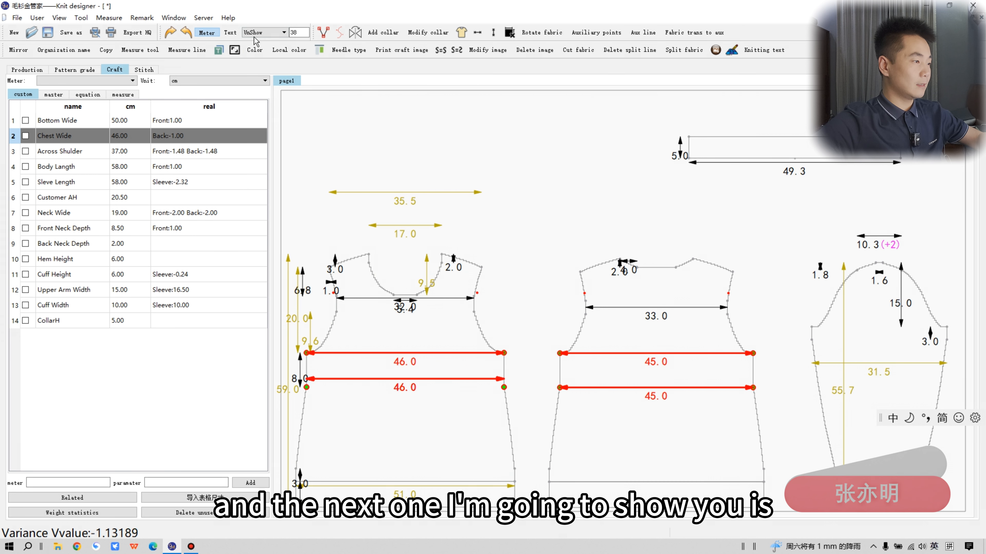
Switch the pattern display to the knitting text and set the text size to 34
left_click(229, 33)
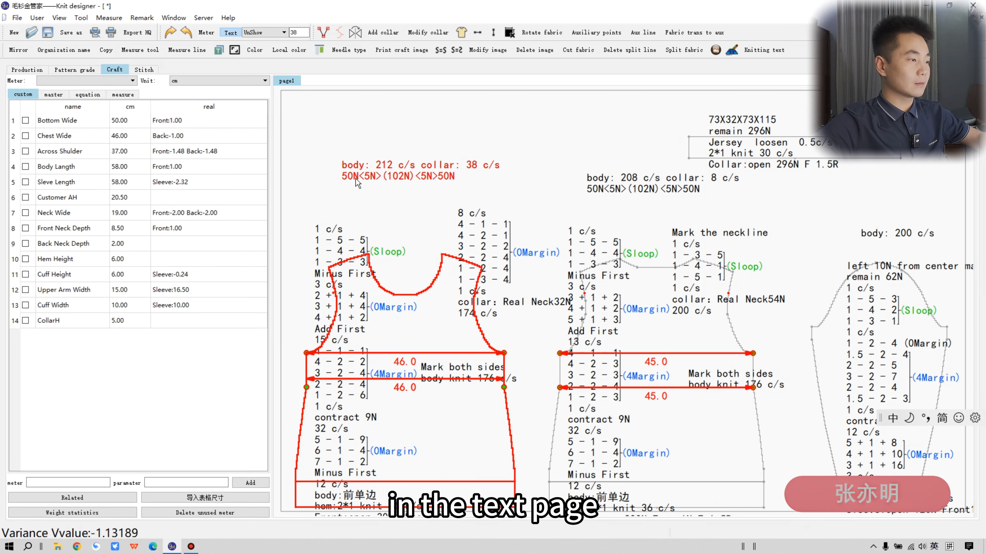
left_click(486, 246)
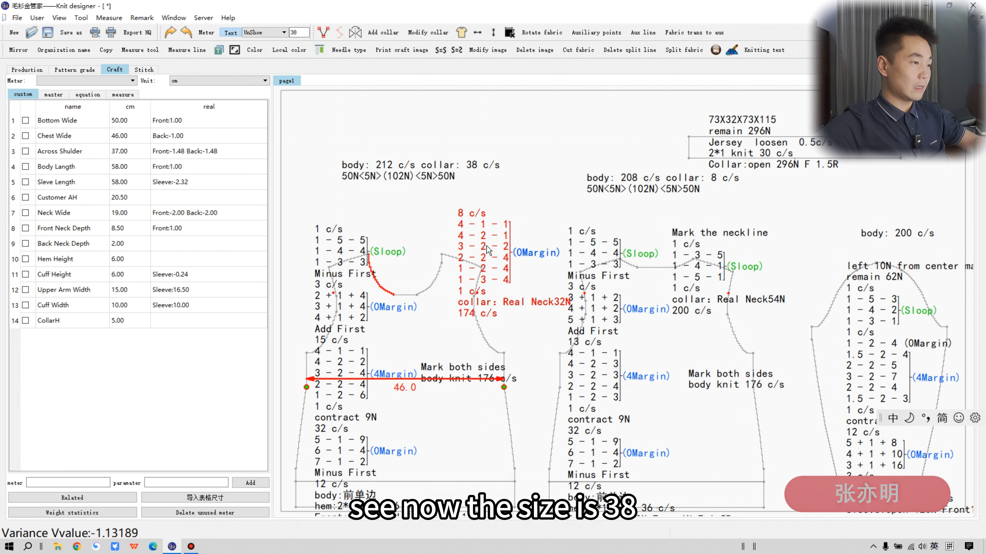
left_click_drag(302, 33, 292, 33)
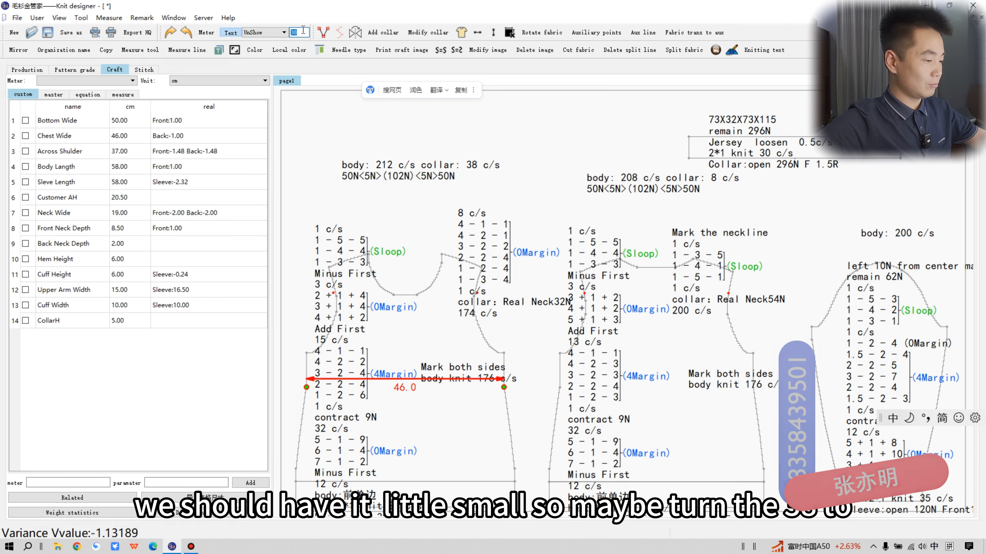
type("34")
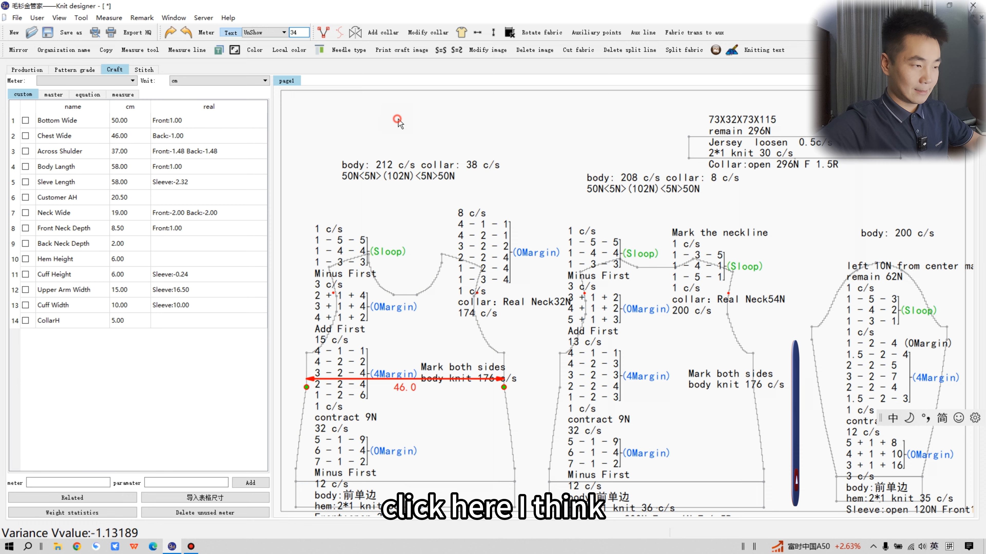
Move the front piece's neckline text and side shaping text so both sit over the front piece
left_click(496, 220)
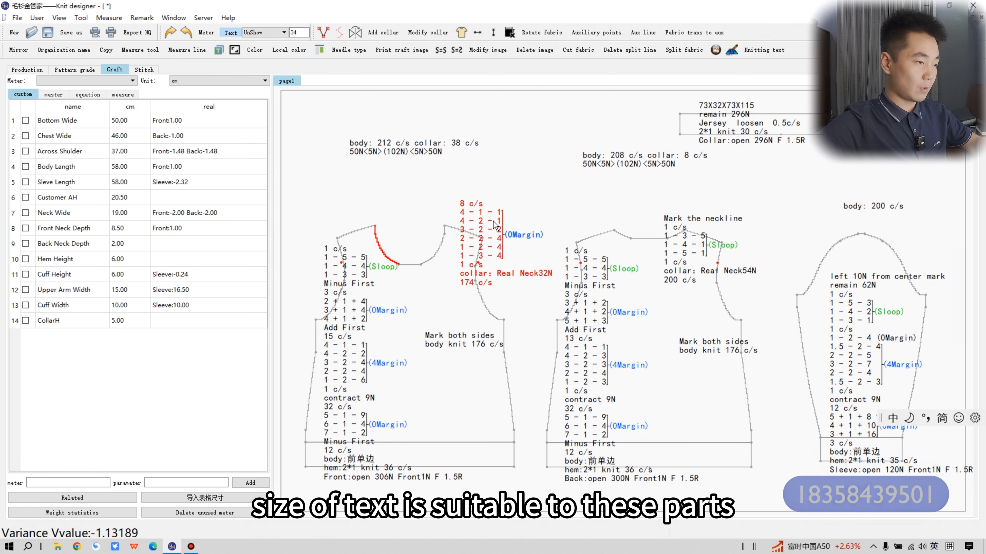
left_click_drag(493, 221, 471, 254)
left_click(293, 386)
mouse_move(353, 362)
left_mouse_down()
mouse_move(337, 367)
mouse_move(352, 366)
left_mouse_up()
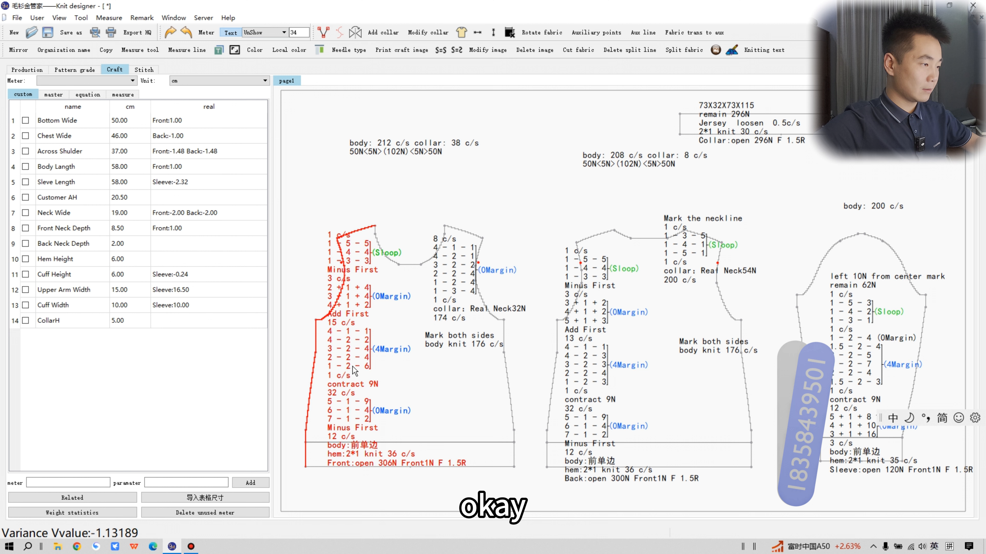
Move the front and back body/collar text down just above their pieces, and lower the collar strip with its text
left_click(424, 149)
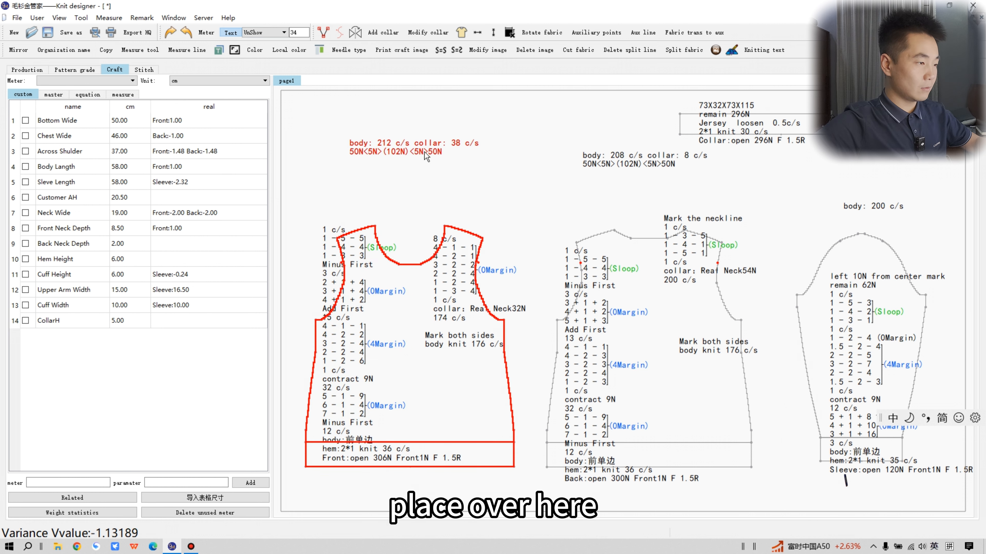
left_click_drag(424, 151, 430, 210)
left_click_drag(625, 157, 643, 198)
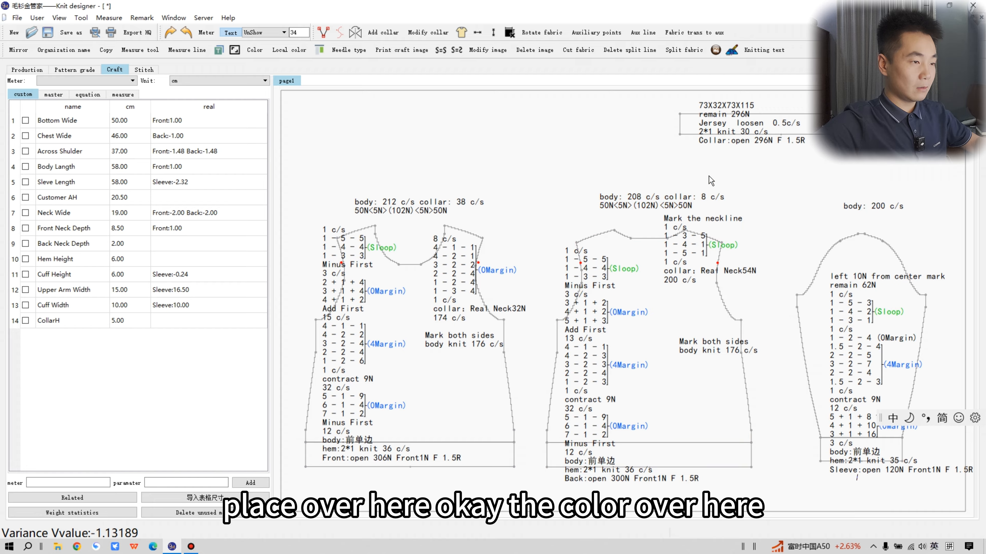
left_click(808, 129)
left_click_drag(808, 129, 825, 164)
Move the whole front piece together with its text upward, and bring it back to roughly its initial place
left_click(454, 286)
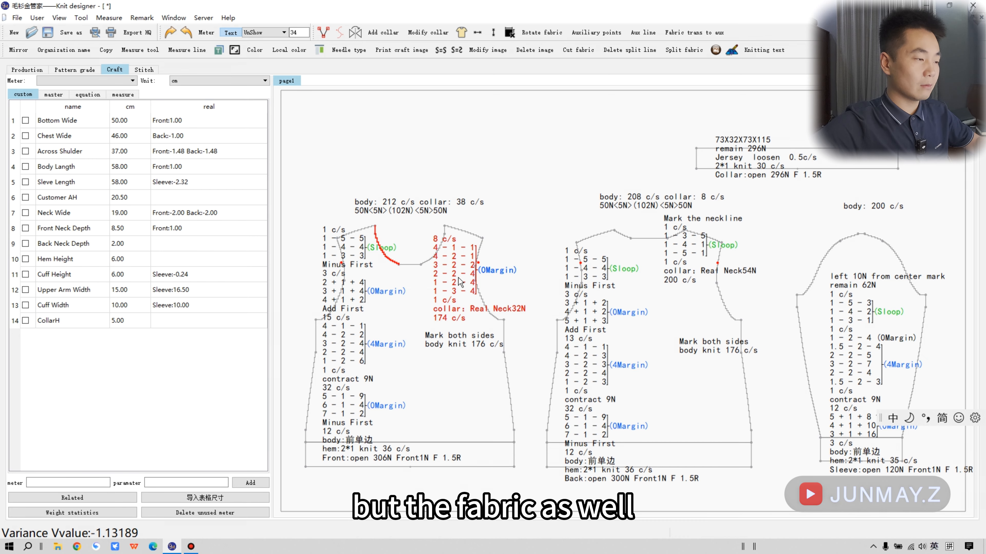
left_click(399, 295)
left_click(435, 233)
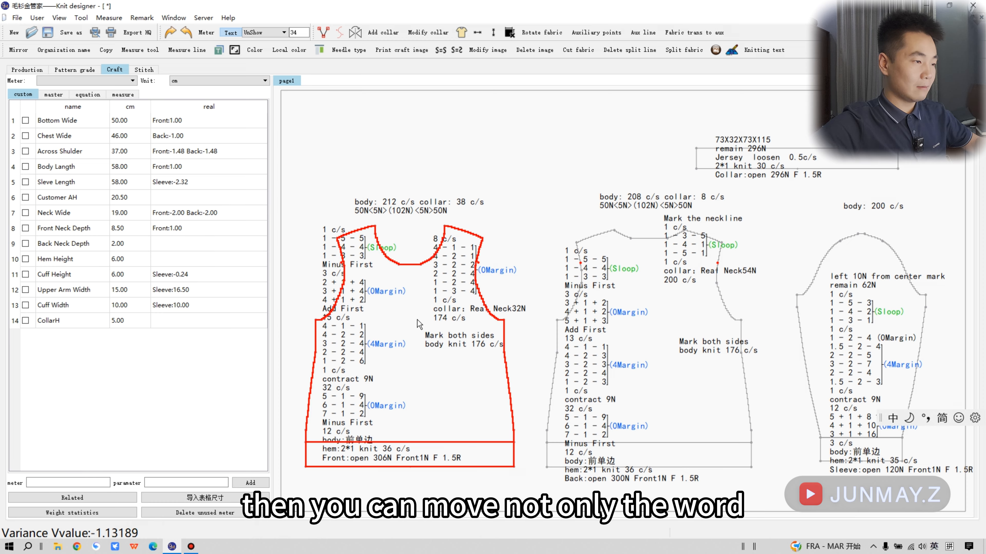
left_click_drag(419, 324, 449, 186)
left_click_drag(482, 260, 449, 386)
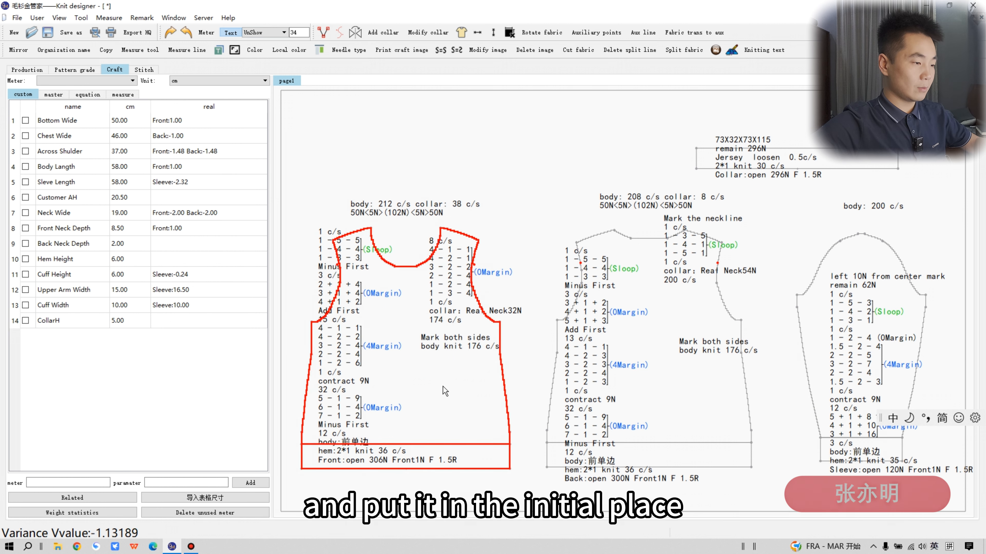
left_click(442, 387)
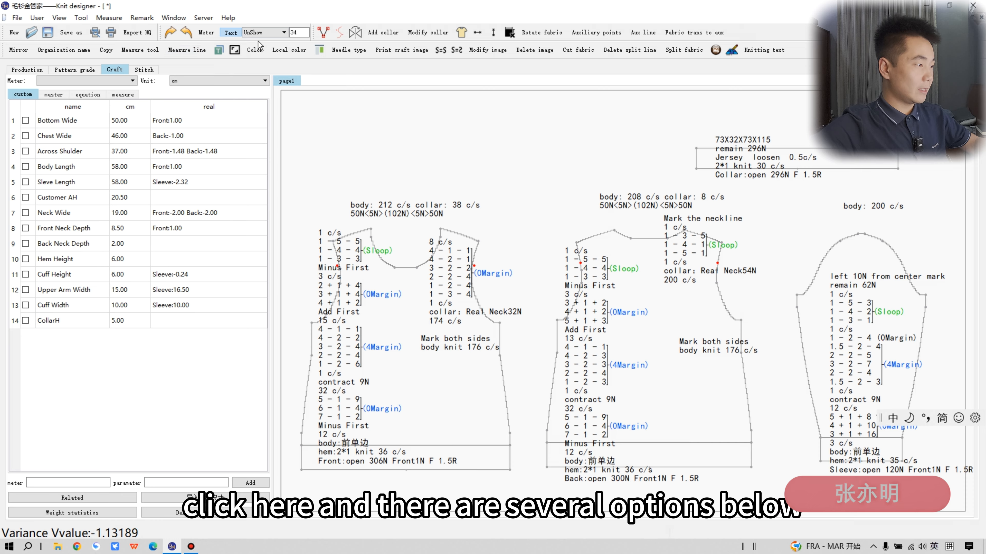
Set the count display to Show Row and shift the front piece's row numbers outward past its side edge
left_click(272, 33)
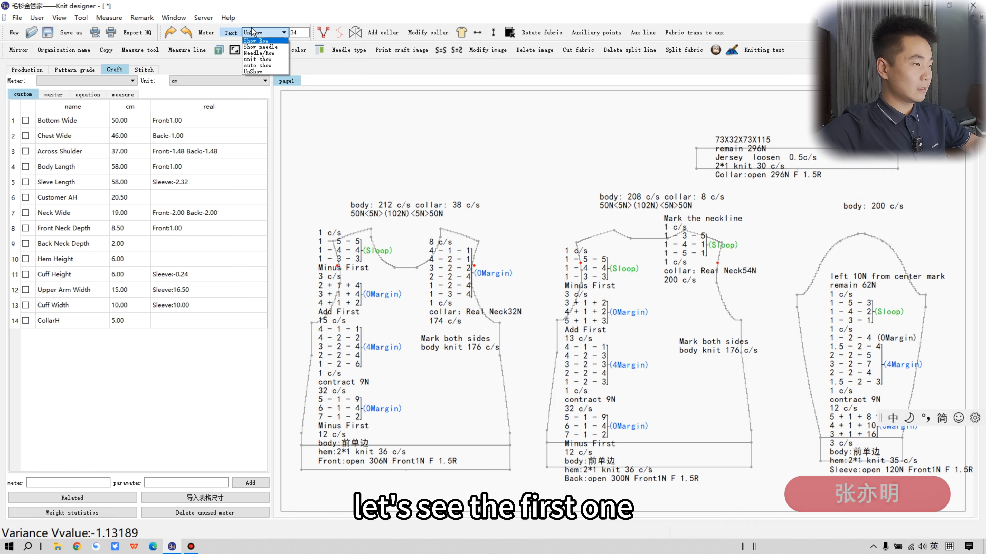
left_click(260, 41)
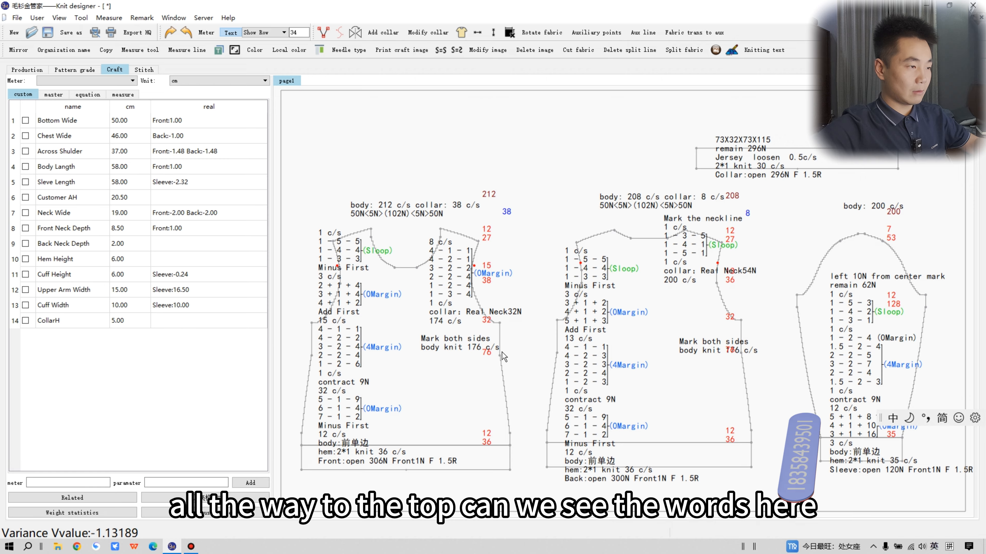
left_click_drag(487, 238, 518, 242)
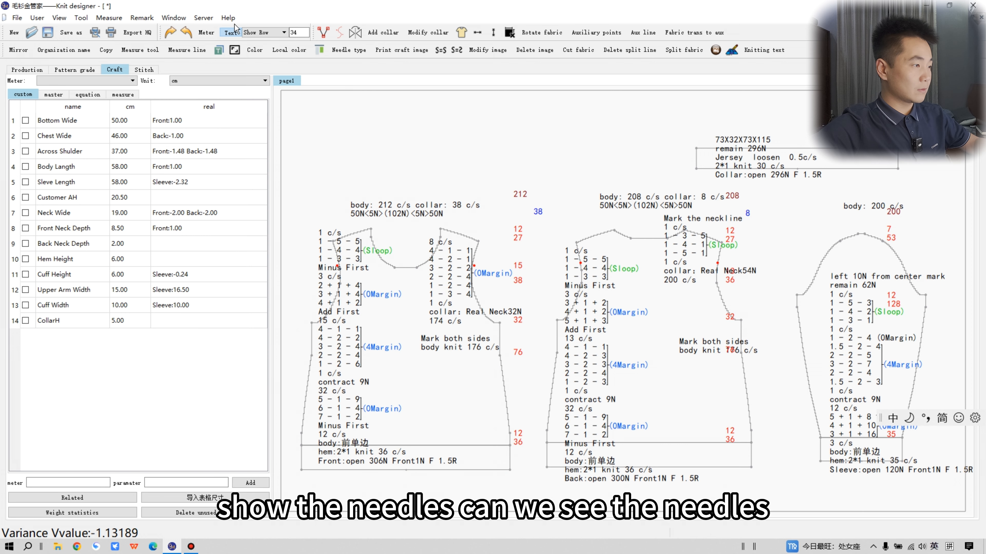
Set the count display to Show needle and reposition the front piece's needle numbers beside its side edge
left_click(272, 33)
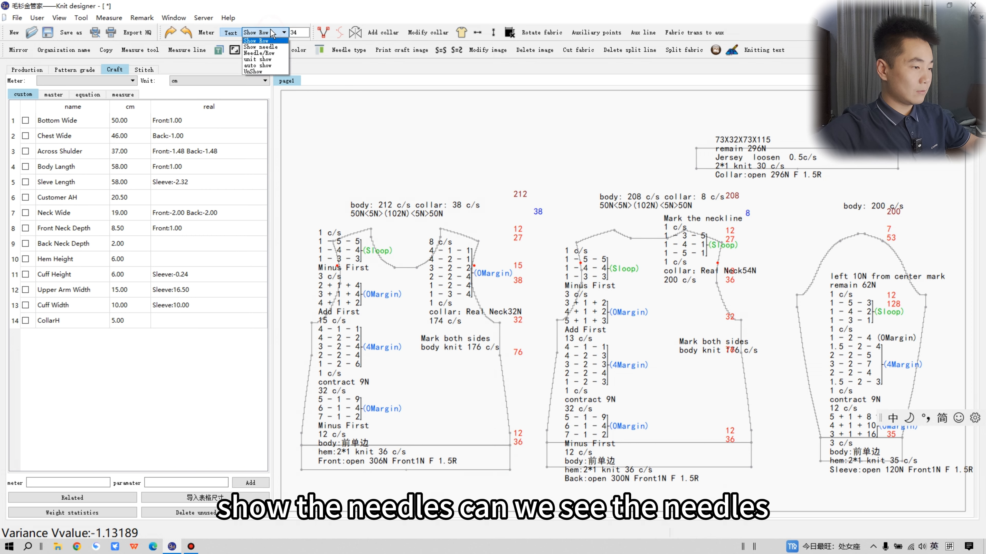
left_click(259, 47)
left_click_drag(482, 366, 510, 471)
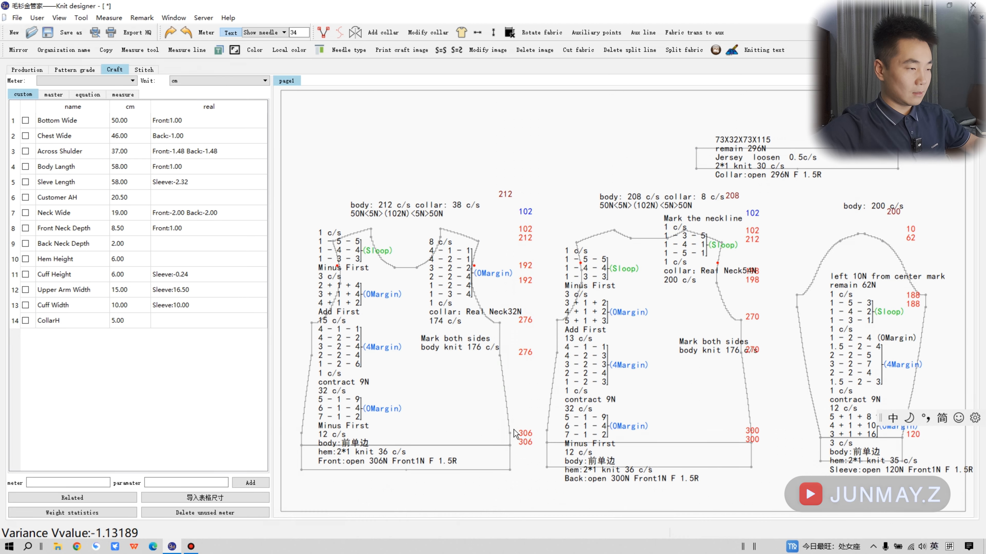
Switch the count display on all pieces to Needle/Row
scroll(514, 432, "up", 1)
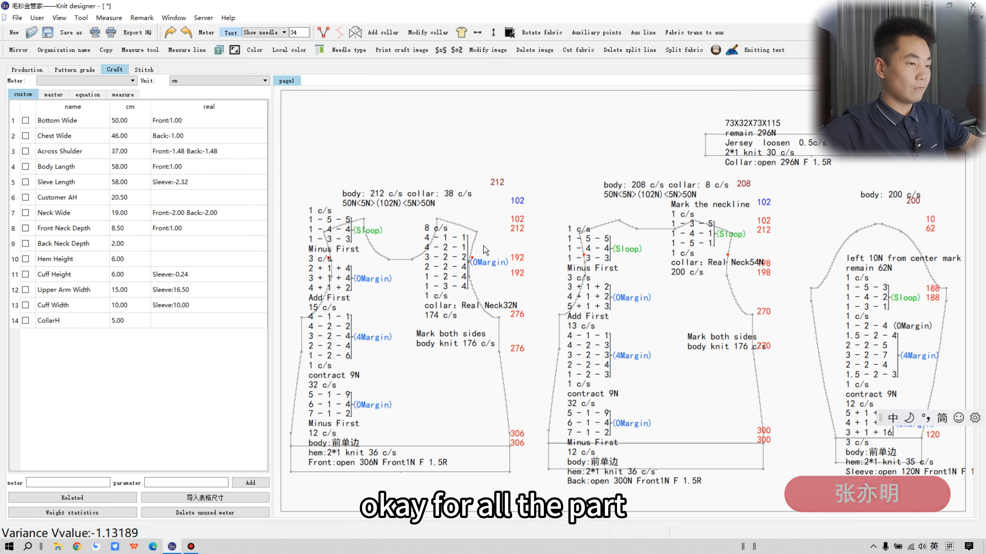
left_click(270, 32)
left_click(264, 52)
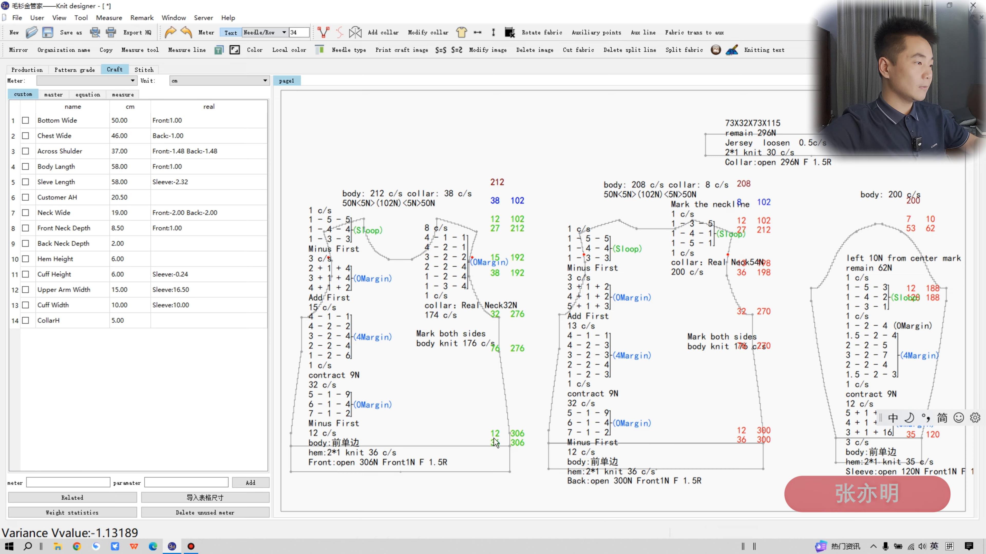
Switch the count display to unit show and nudge the front piece's number labels slightly toward the piece
left_click(284, 33)
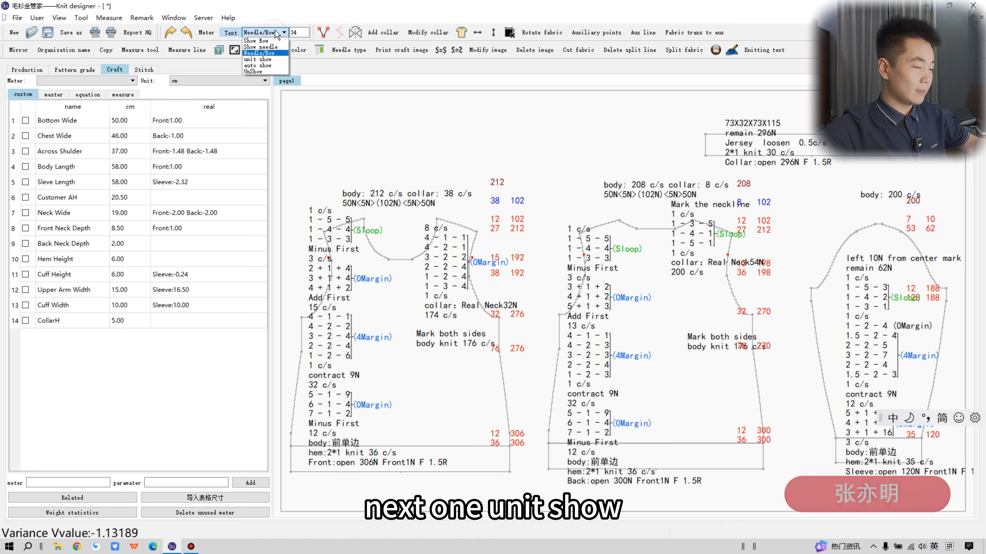
left_click(257, 59)
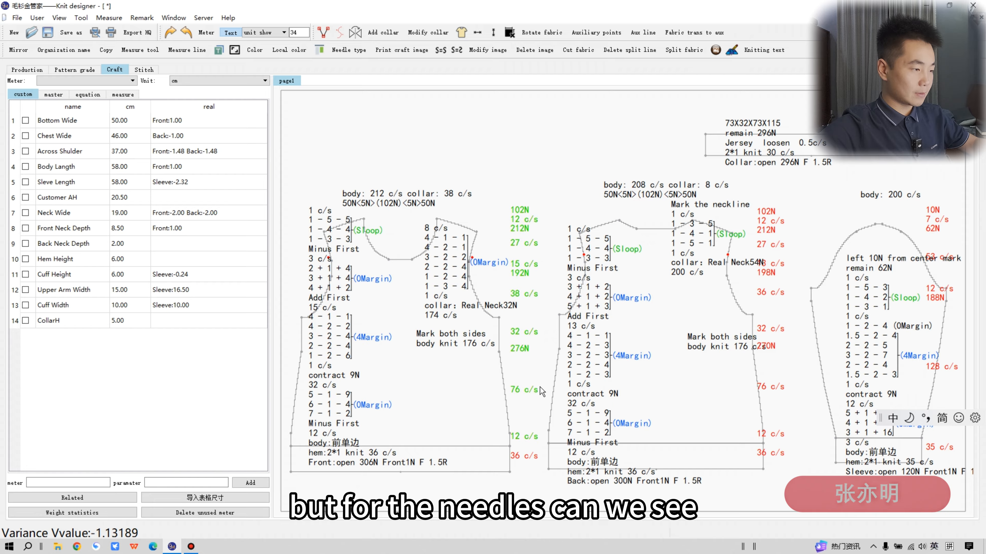
left_click(498, 352)
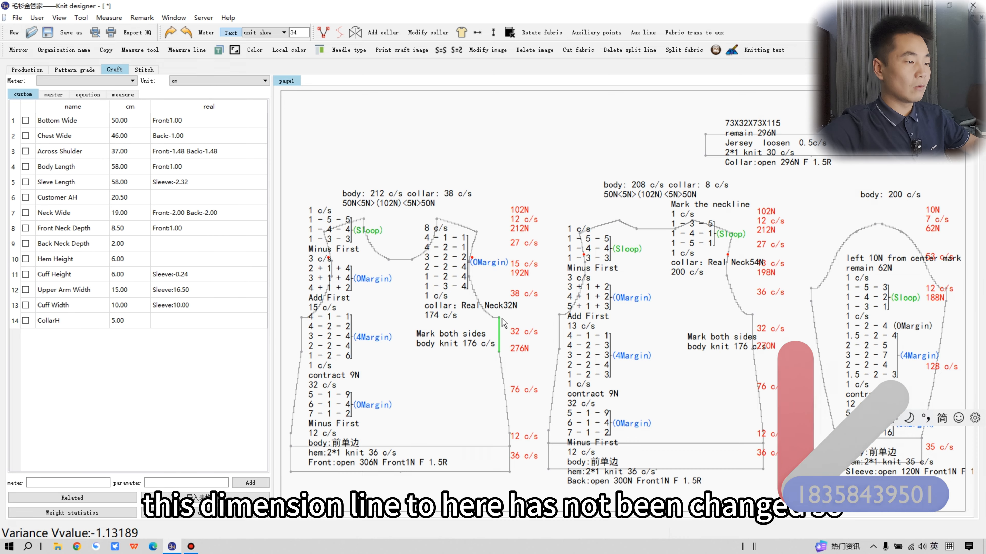
left_click(440, 318)
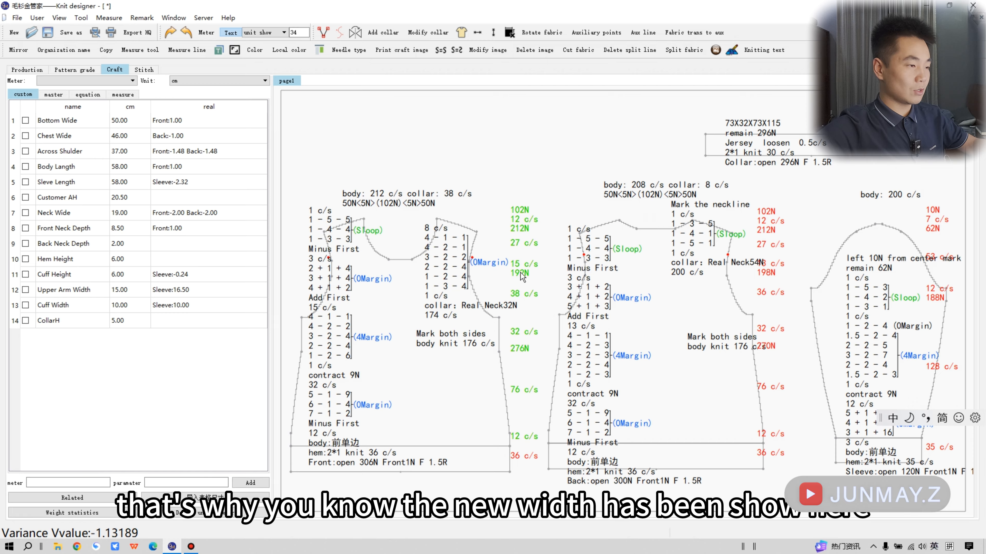
left_click_drag(519, 273, 515, 273)
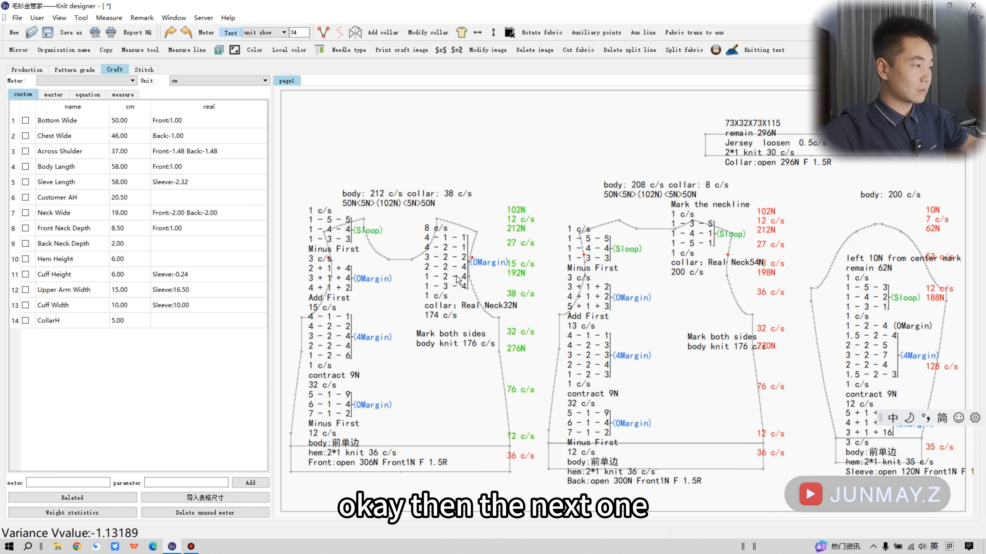
Display the counts with auto show, move the front piece's count table over its lower side edge, and hide all counts with UnShow
left_click(284, 33)
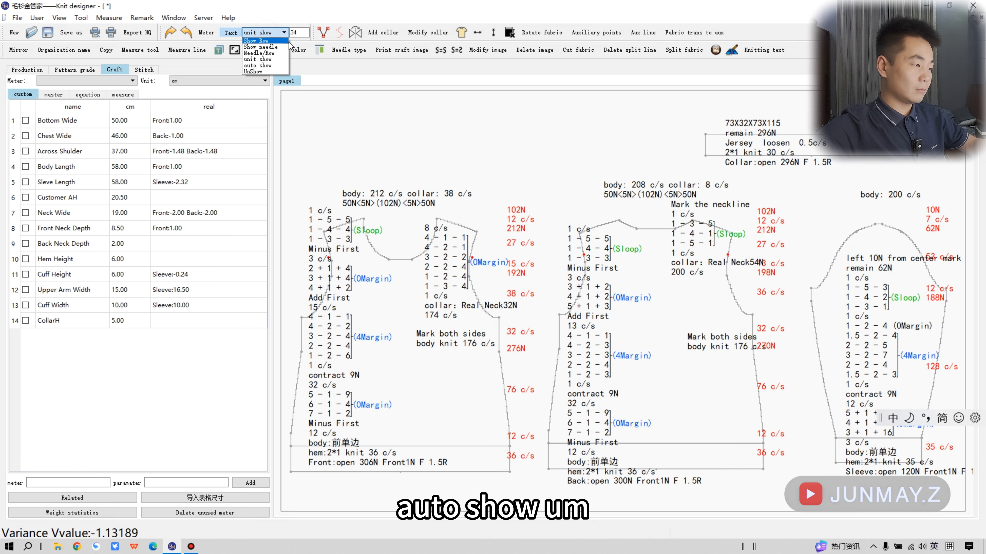
left_click(275, 66)
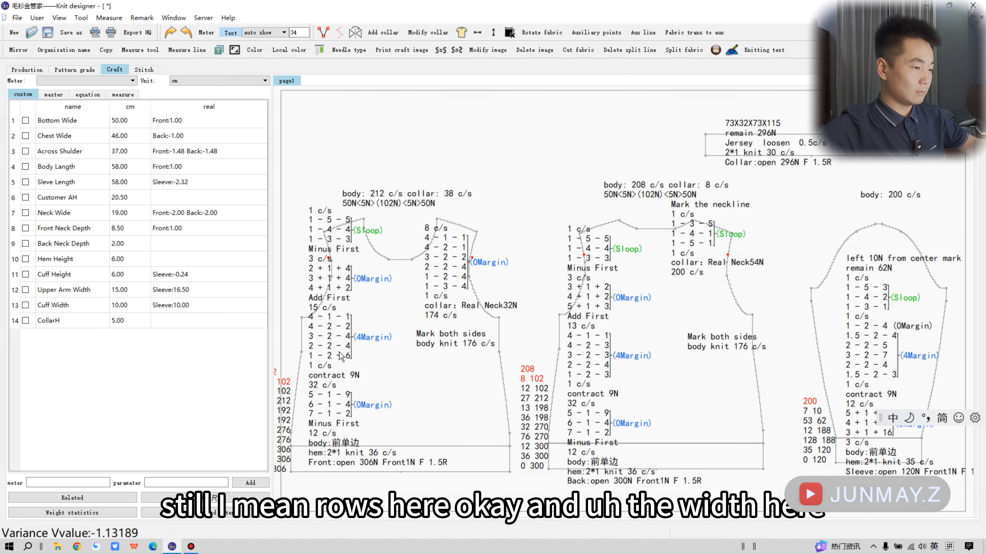
left_click_drag(290, 441, 490, 452)
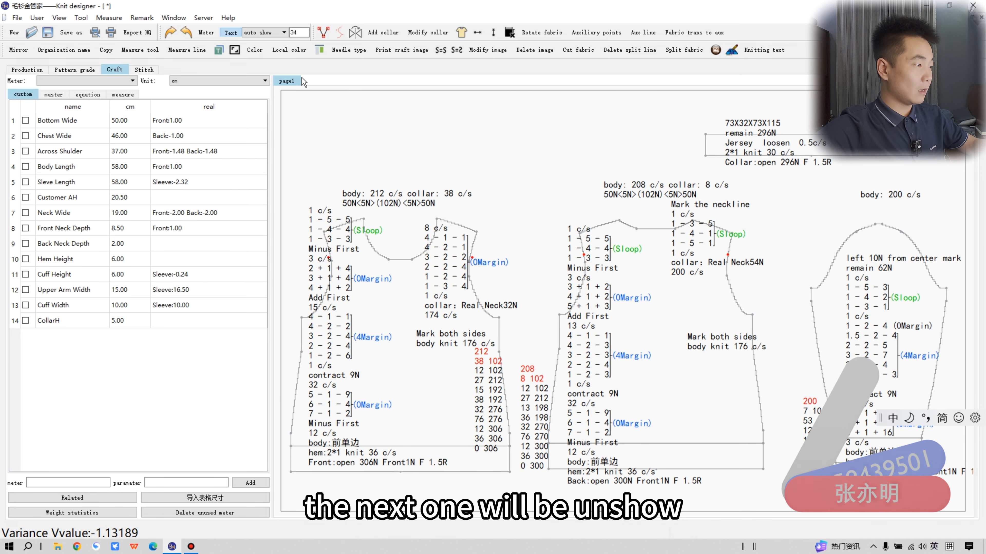
left_click(254, 33)
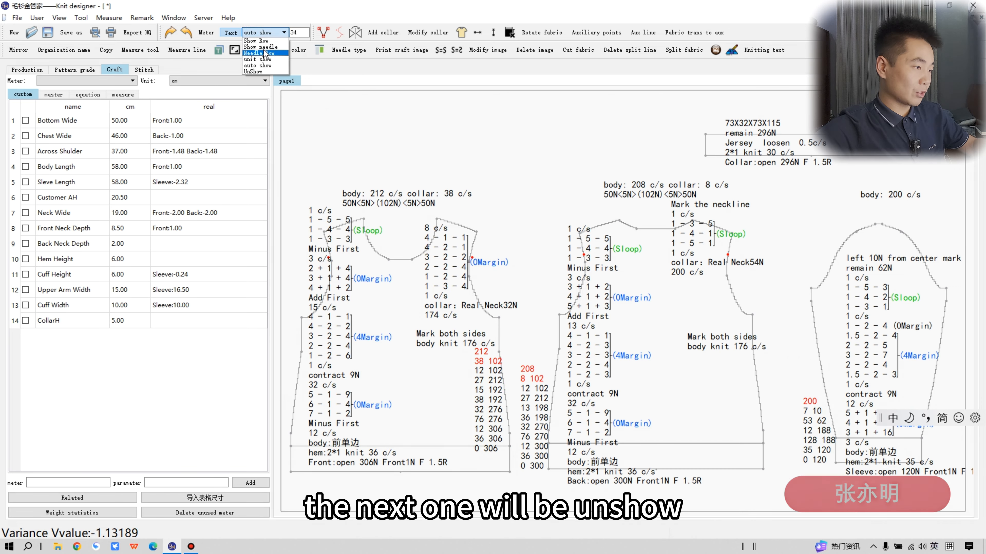
left_click(253, 72)
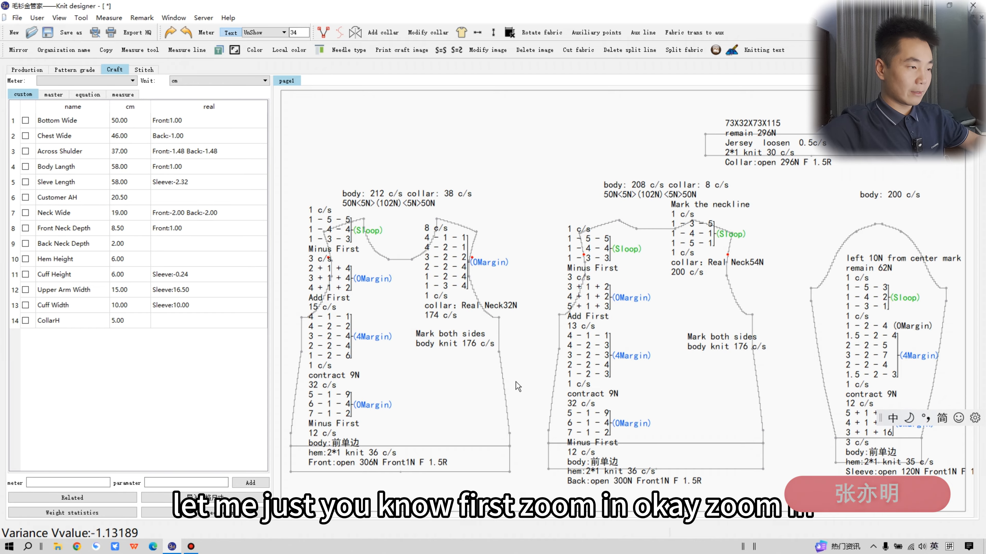
Enlarge the view of the front armhole and back piece, and restore the default scale showing all pieces
scroll(507, 372, "up", 5)
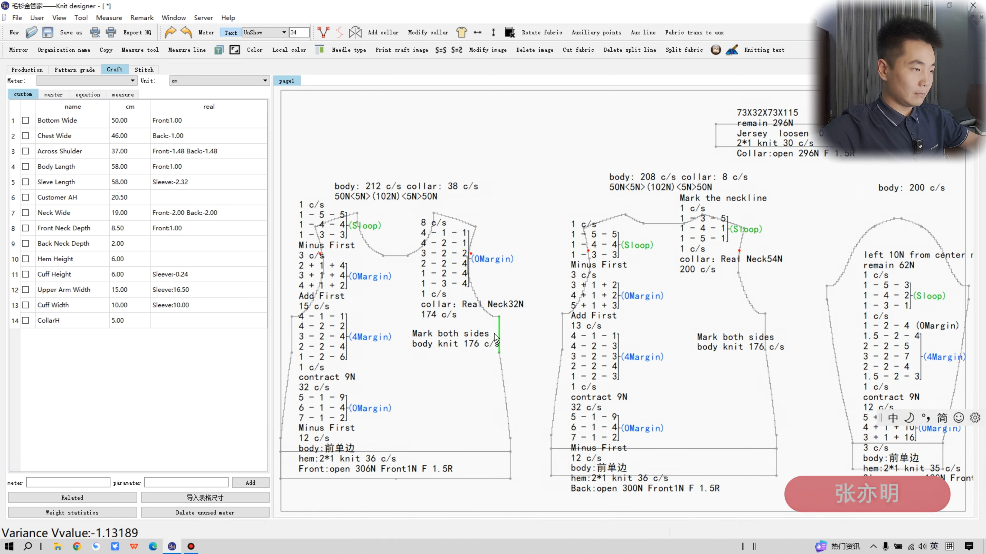
scroll(494, 328, "up", 1)
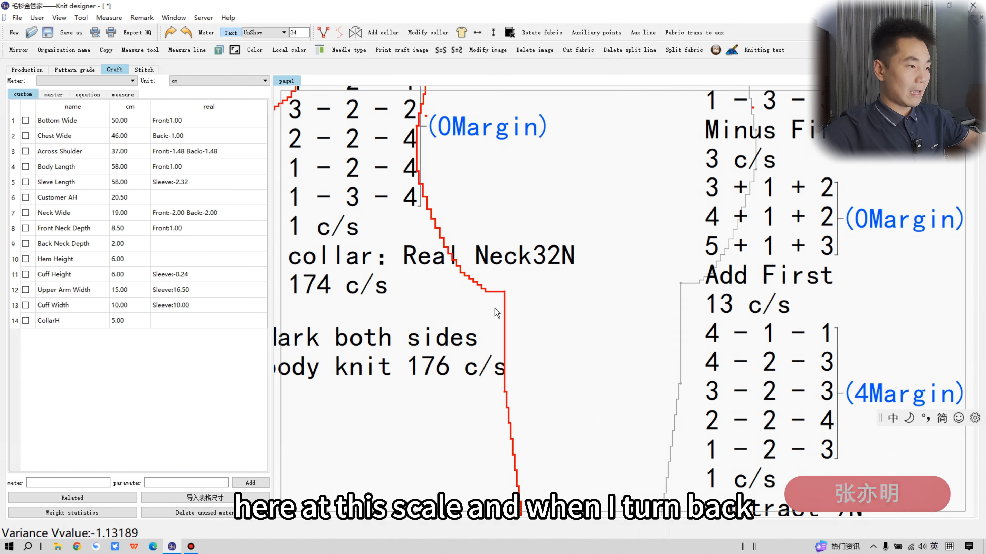
scroll(497, 313, "up", 1)
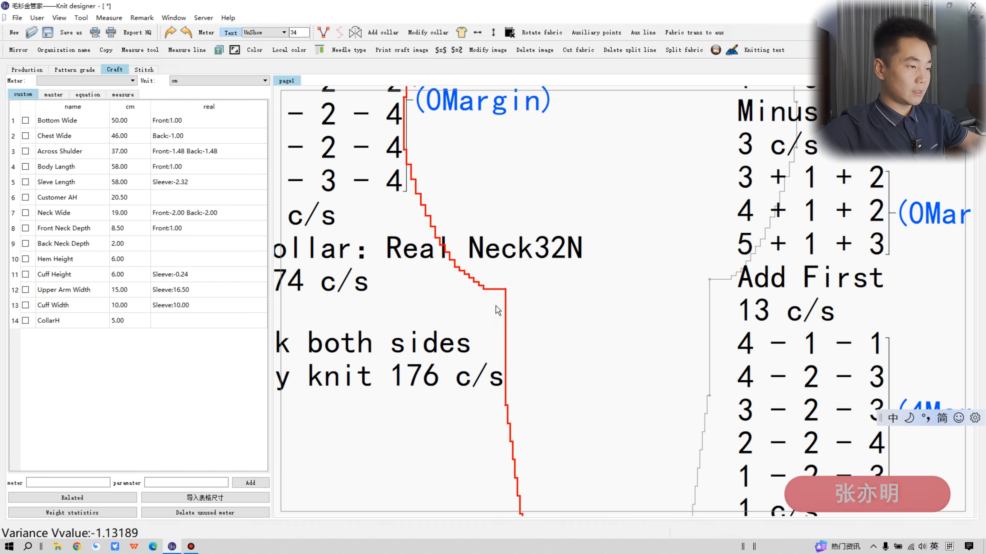
scroll(492, 296, "down", 10)
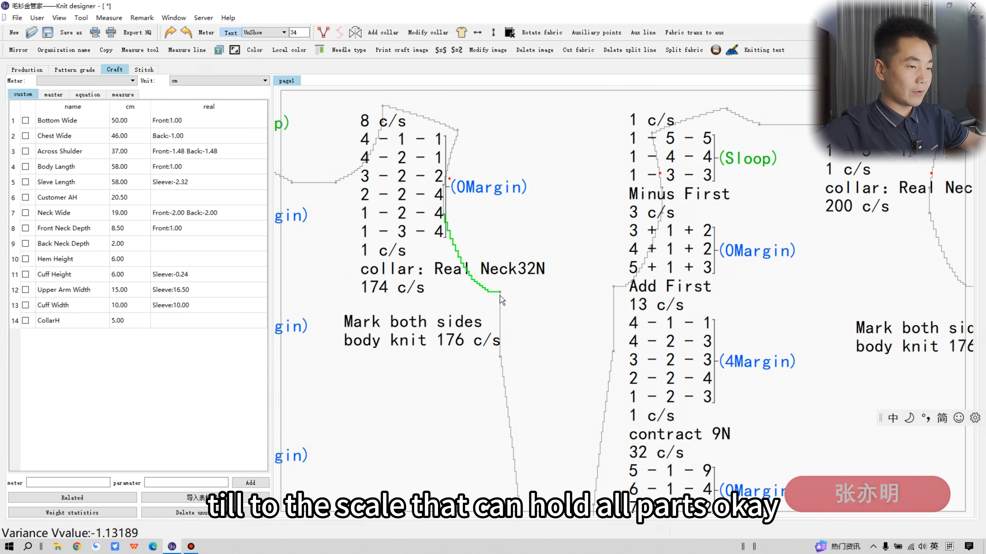
scroll(522, 304, "down", 3)
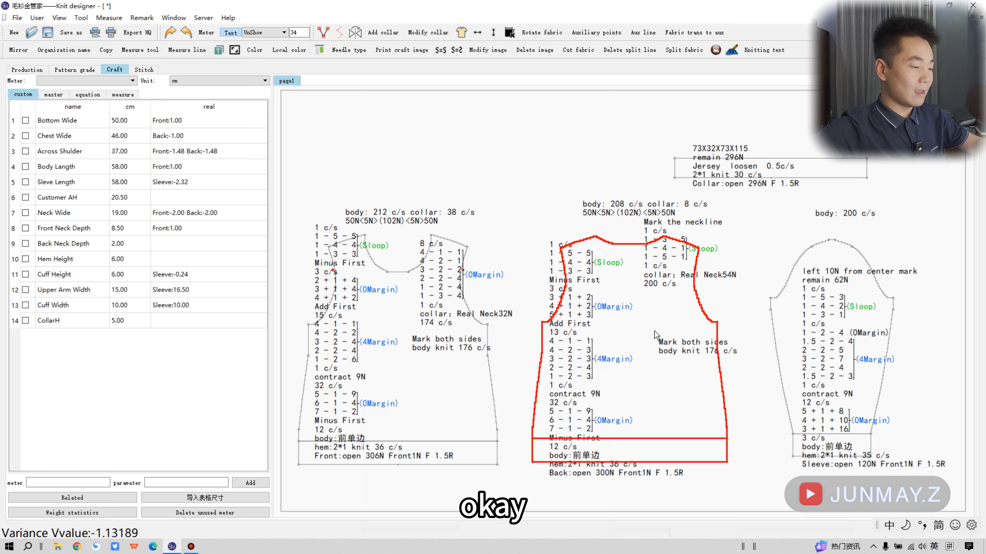
scroll(631, 300, "up", 5)
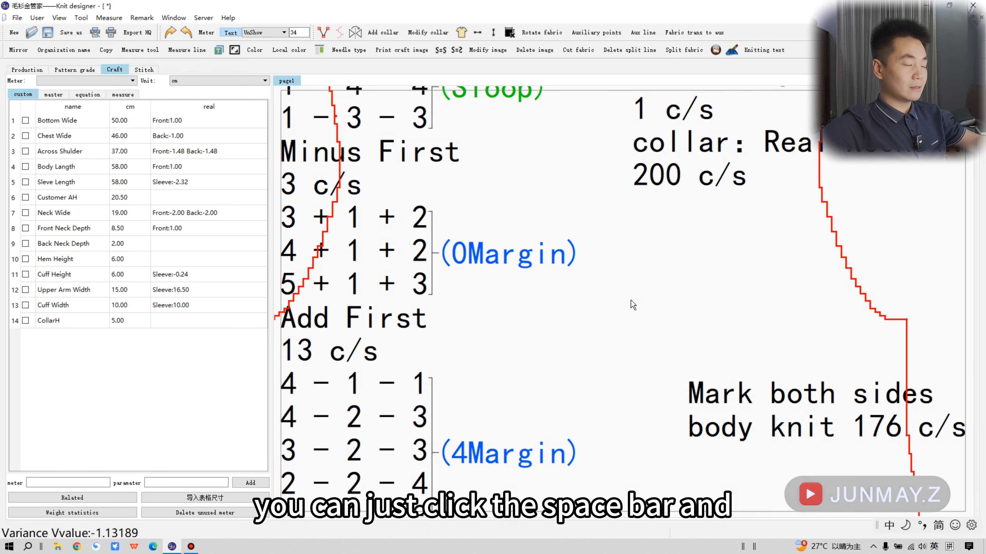
key("space")
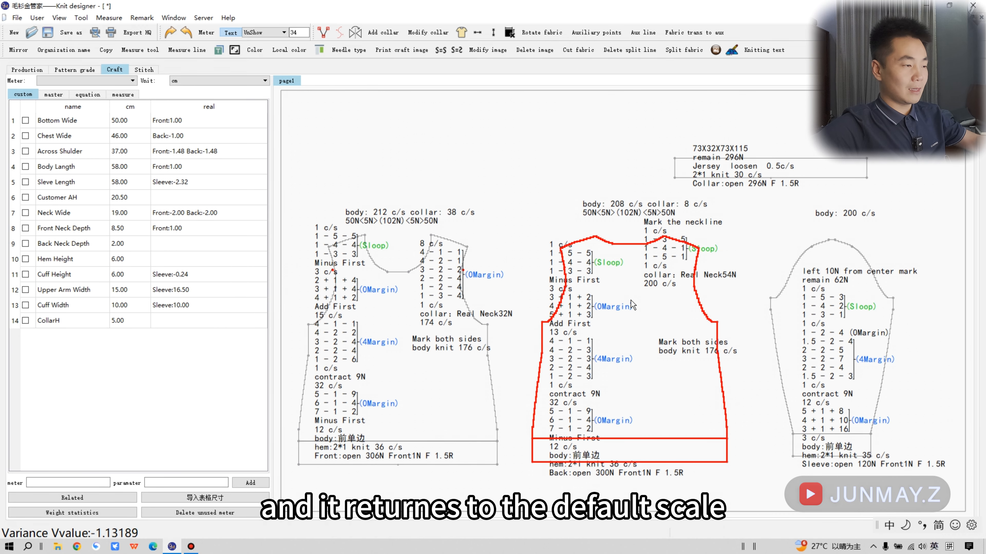
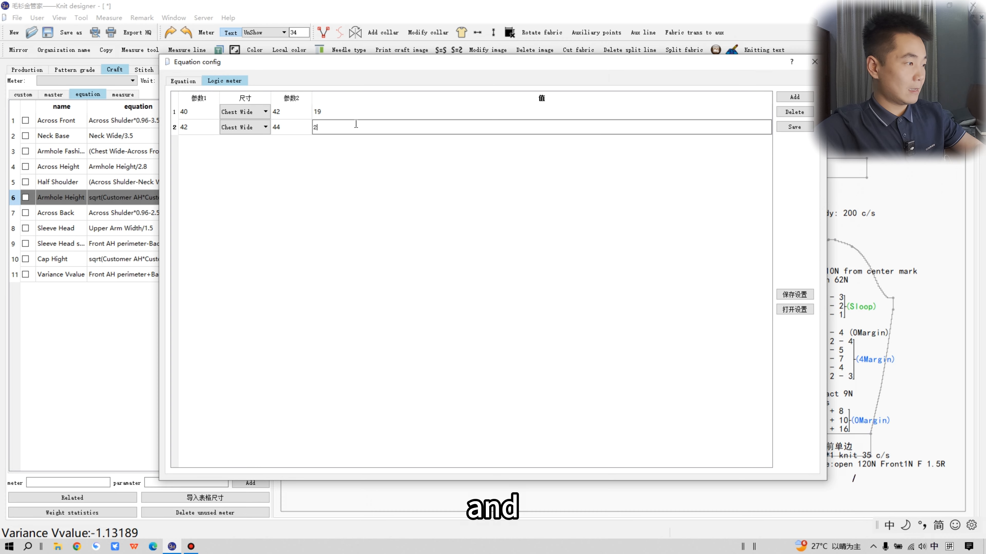
Add a third logic meter row for Armhole Height: Chest Wide from 44 to 46 gives 21
left_click(795, 97)
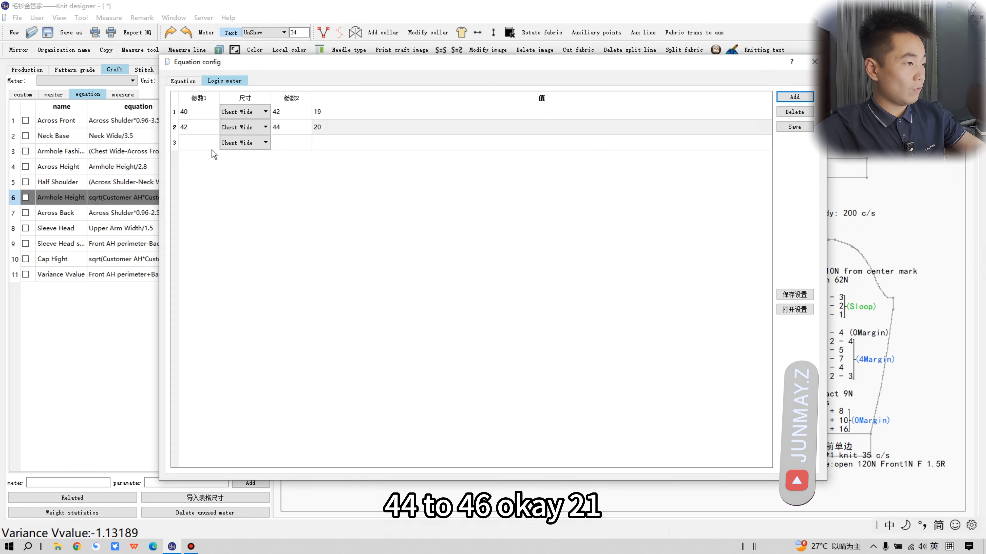
left_click(188, 146)
type("44")
left_click(298, 142)
left_click(297, 142)
type("46")
left_click(348, 141)
left_click(350, 140)
Add a fourth logic meter row with Chest Wide from 46 to 48 giving 22, and save the rules
left_click(795, 98)
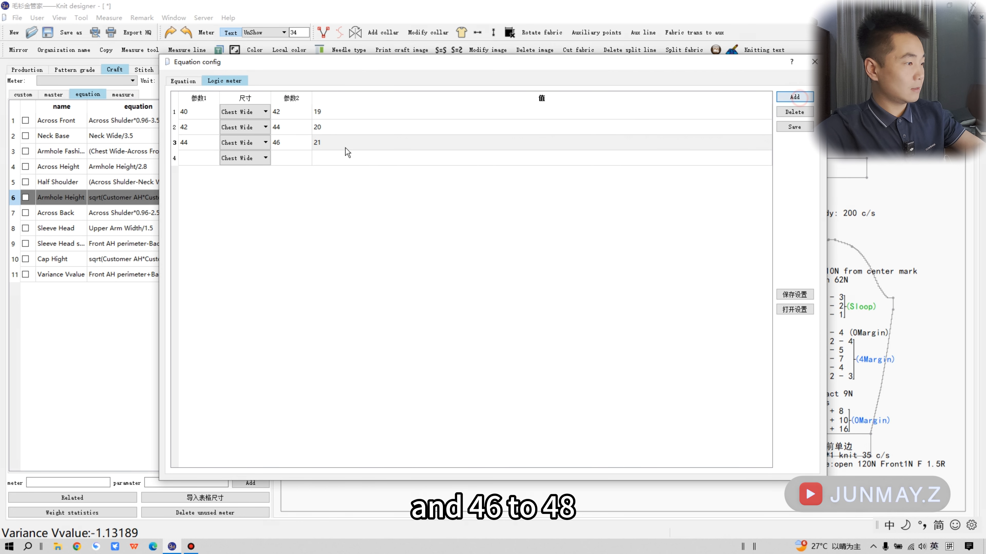
left_click(204, 157)
type("46")
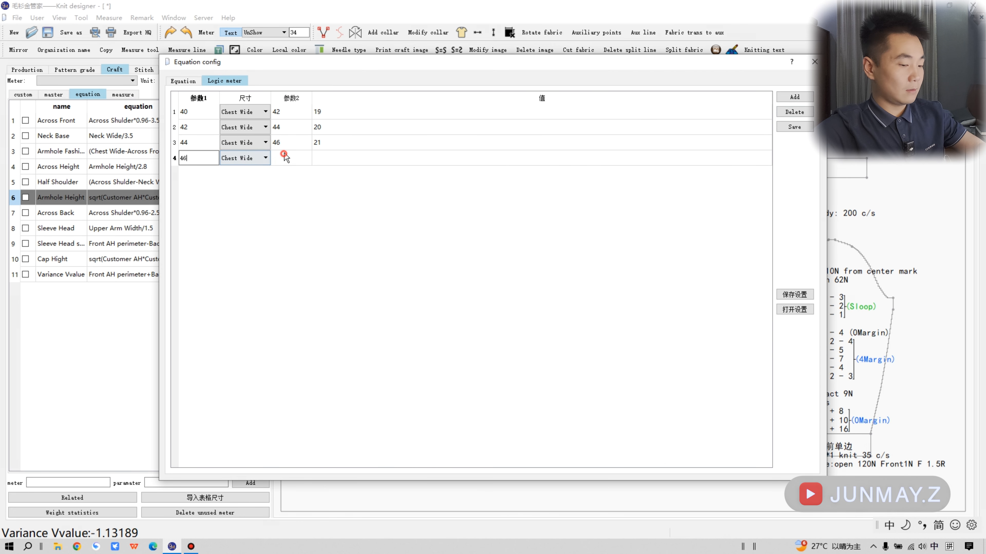
left_click(284, 156)
type("48")
left_click(346, 156)
left_click(346, 151)
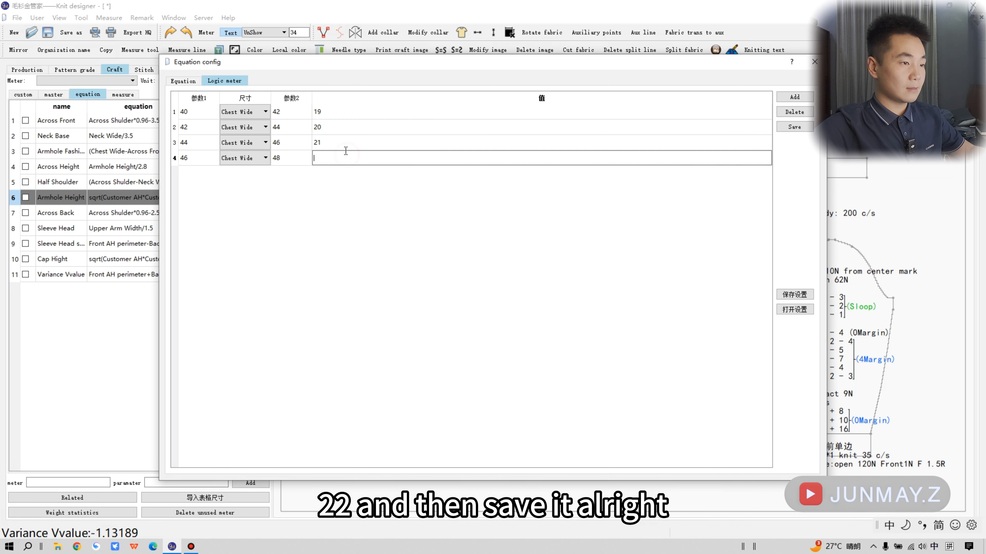
type("22")
left_click(795, 126)
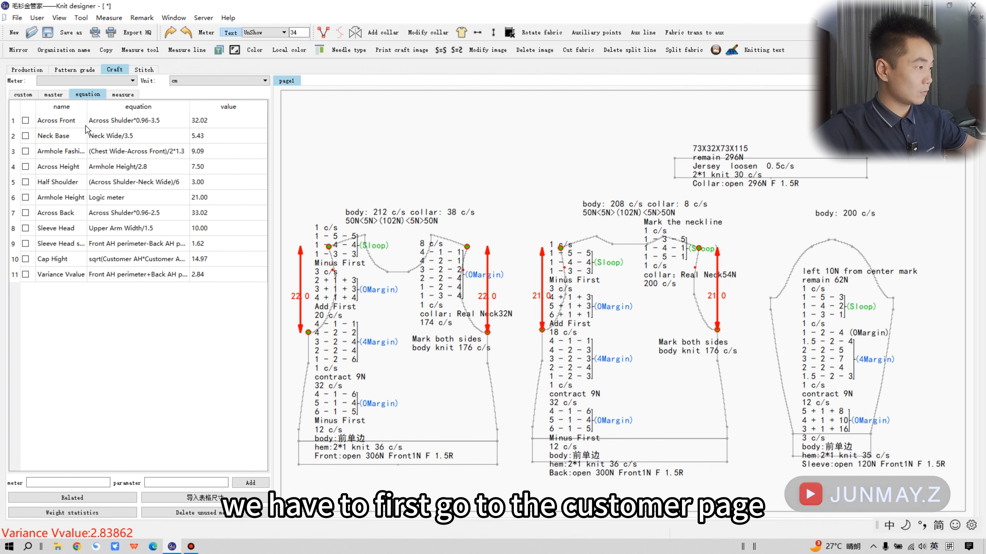
Check the Chest Wide measurement on the pieces, and reopen the logic meter rules of Armhole Height to compare its ranges
left_click(24, 95)
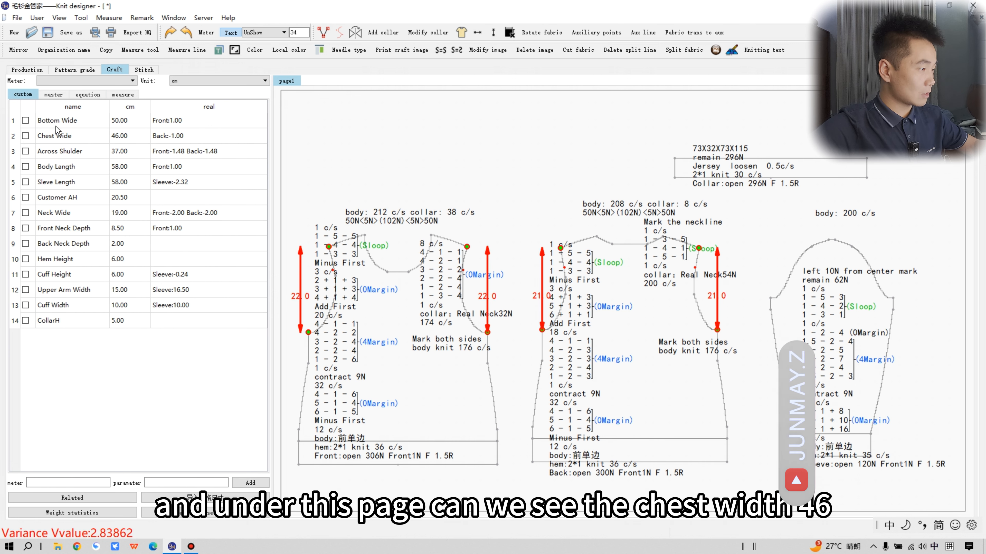
left_click(57, 137)
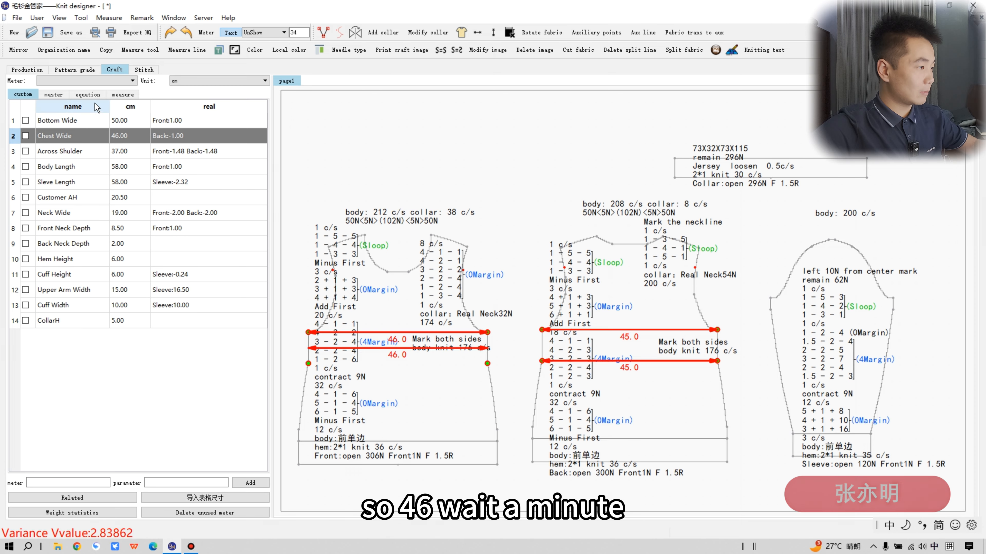
left_click(88, 95)
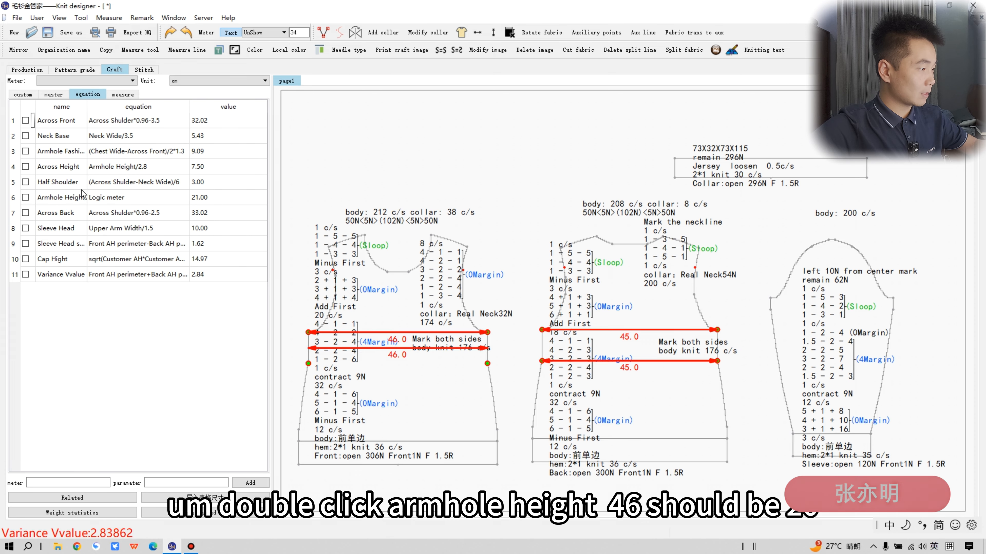
double_click(110, 197)
left_click(221, 81)
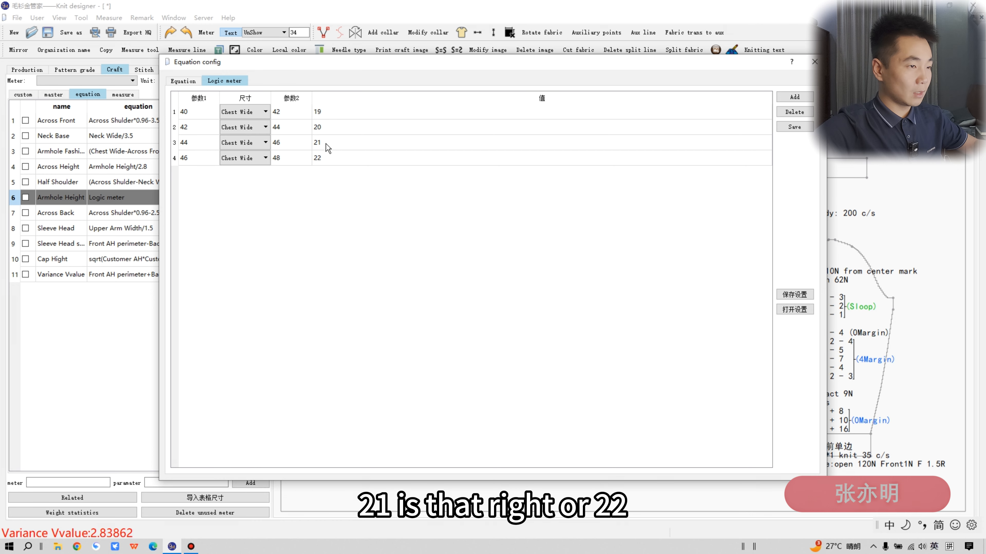
left_click(183, 81)
left_click(234, 83)
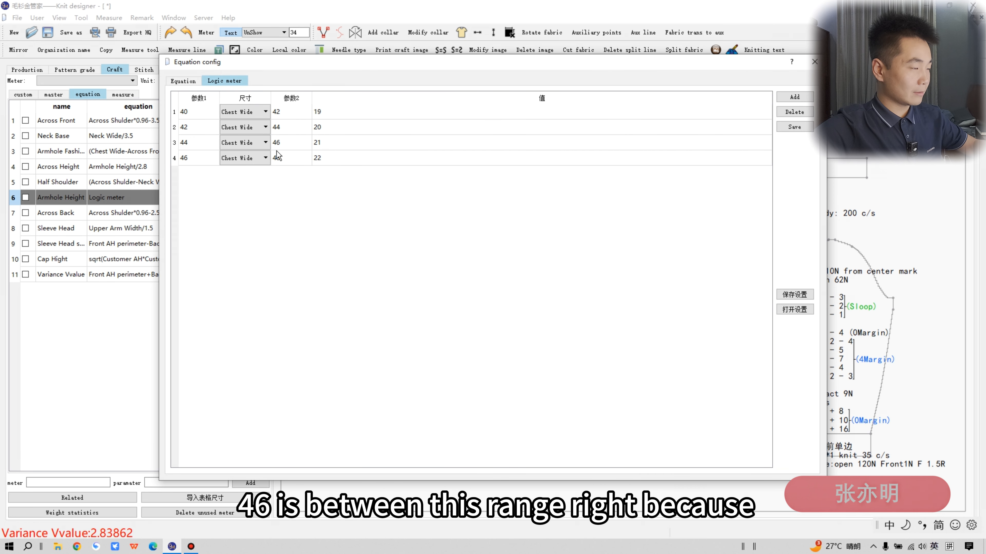
Compare the upper limit of the third Armhole Height rule with the lower limit of the fourth, and close the equation settings
left_click(283, 142)
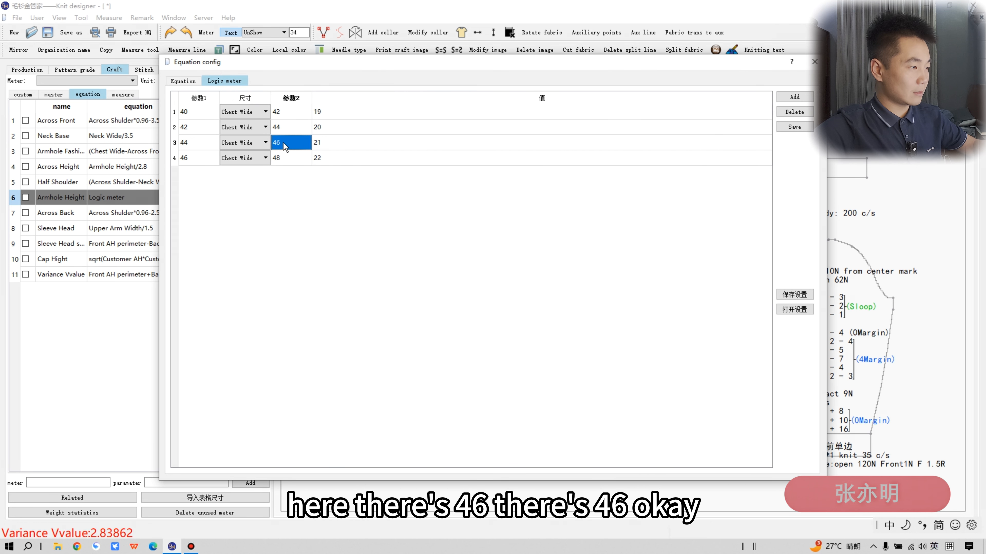
left_click(191, 159)
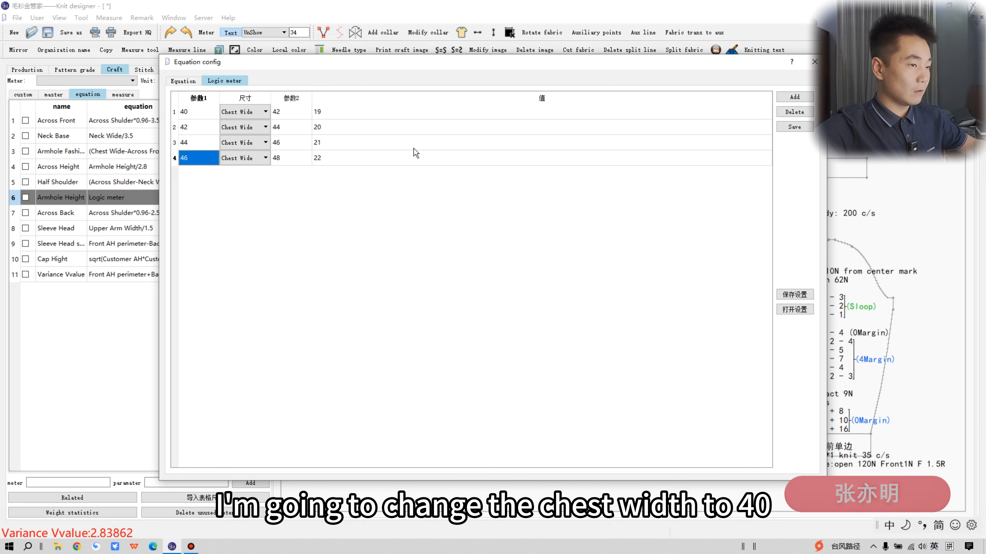
left_click(814, 61)
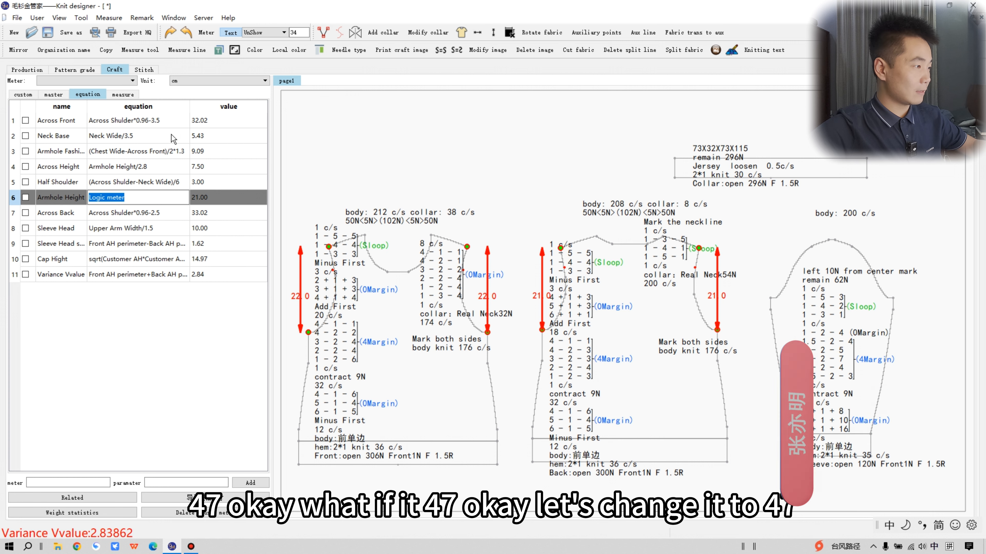
Set the custom Chest Wide measurement to 47 cm
left_click(75, 70)
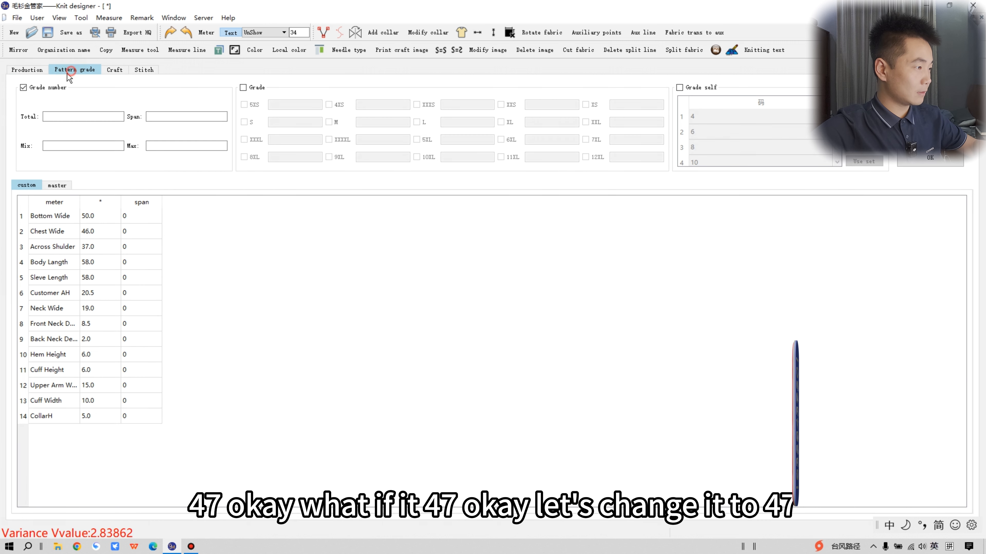
left_click(27, 70)
left_click(115, 70)
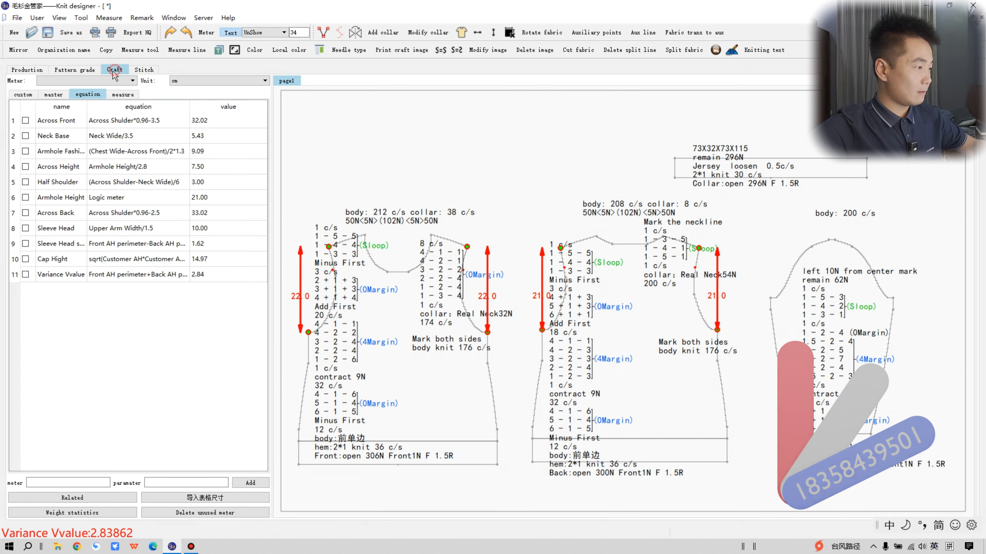
left_click(23, 94)
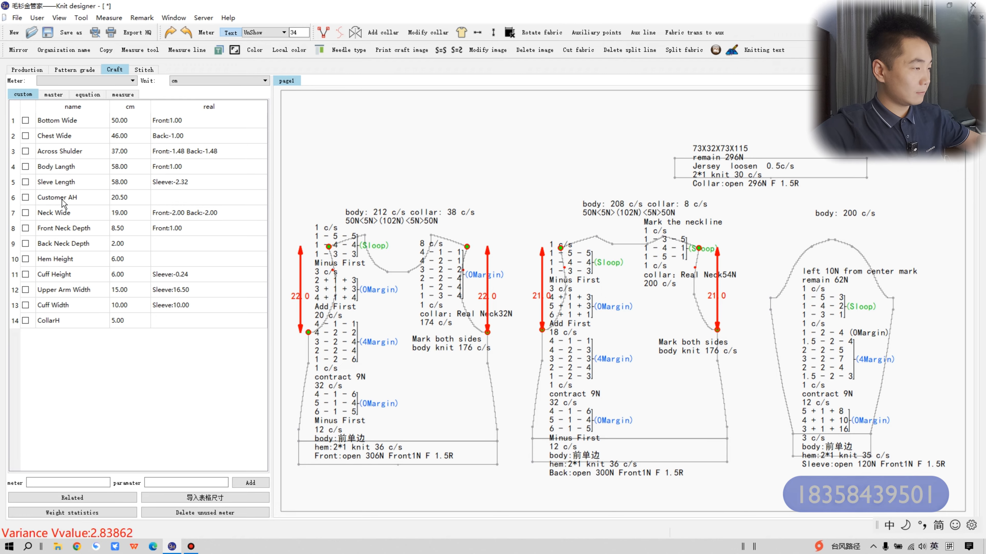
double_click(129, 136)
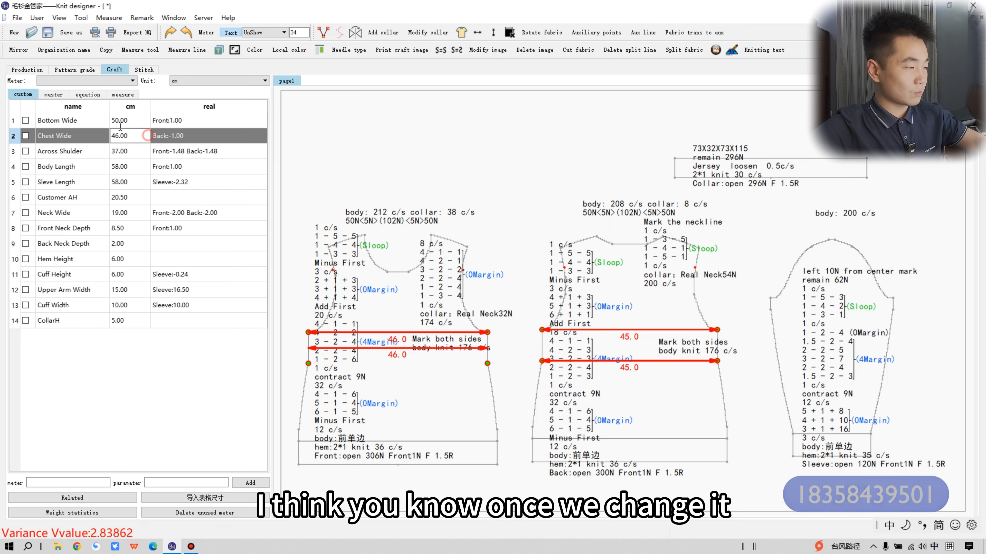
type("47")
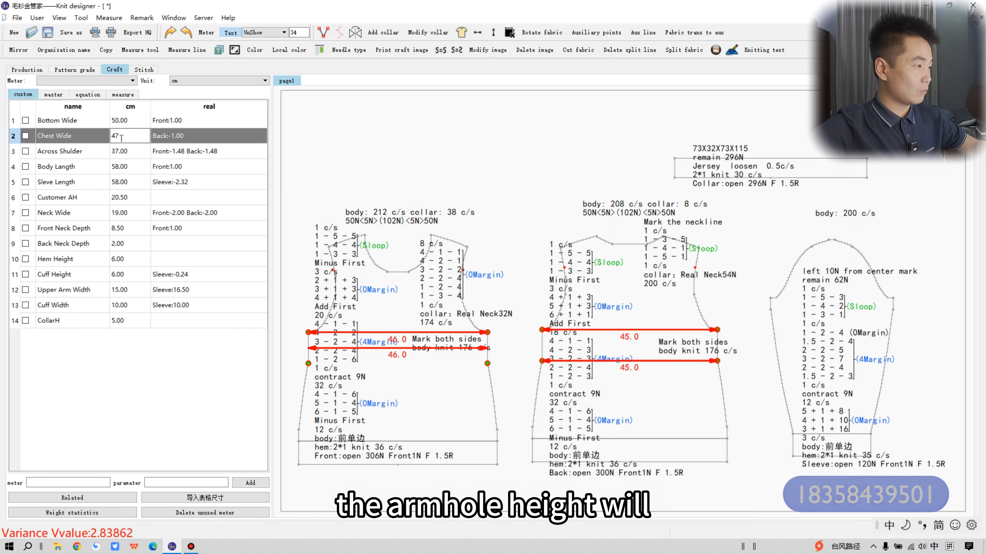
key("Return")
left_click(99, 136)
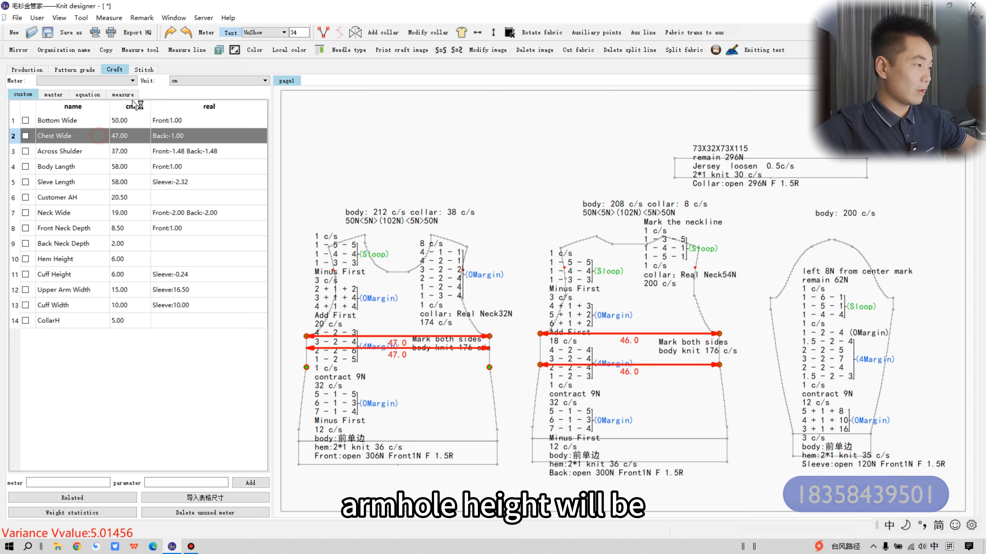
Check the Armhole Height value among the equations and on the pieces, and review its logic meter rules
left_click(144, 69)
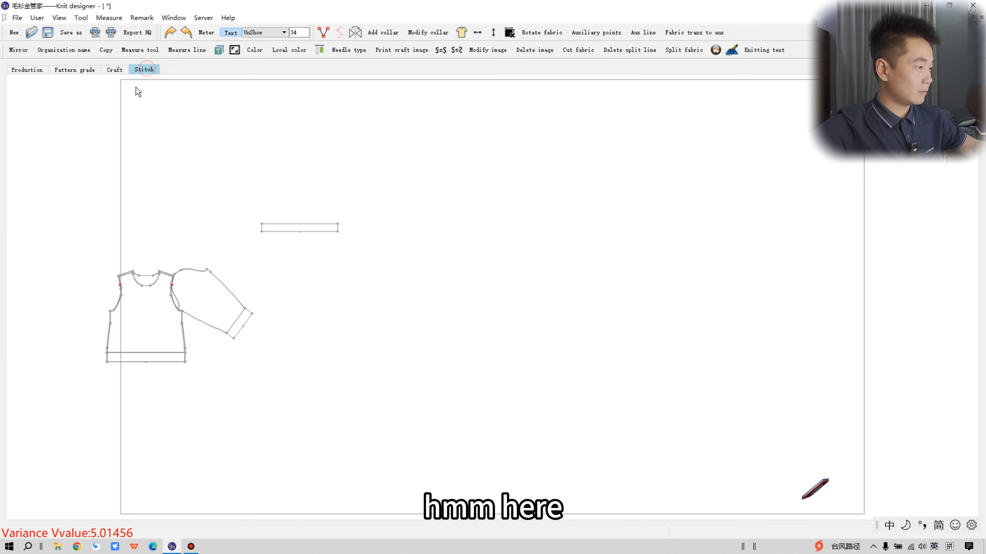
left_click(114, 69)
left_click(86, 95)
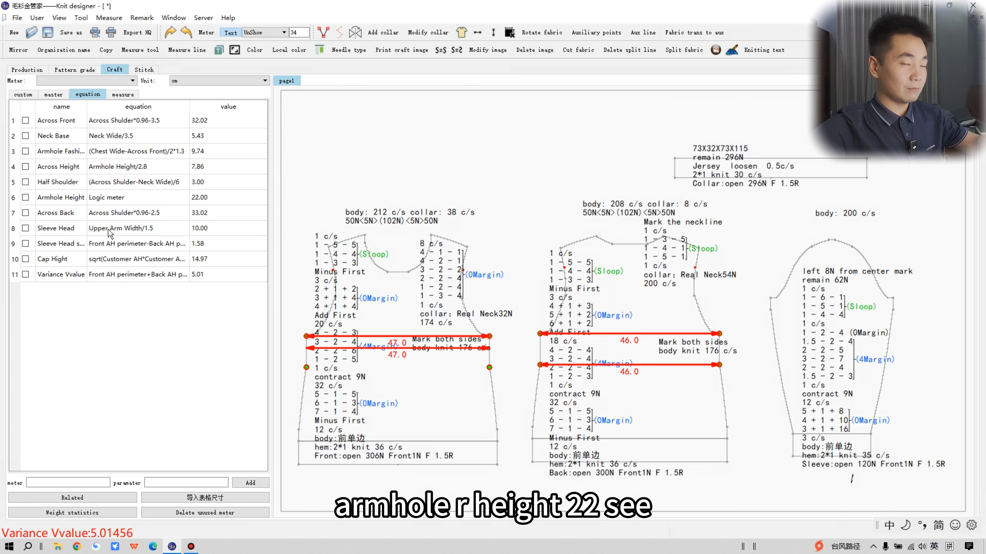
left_click(208, 200)
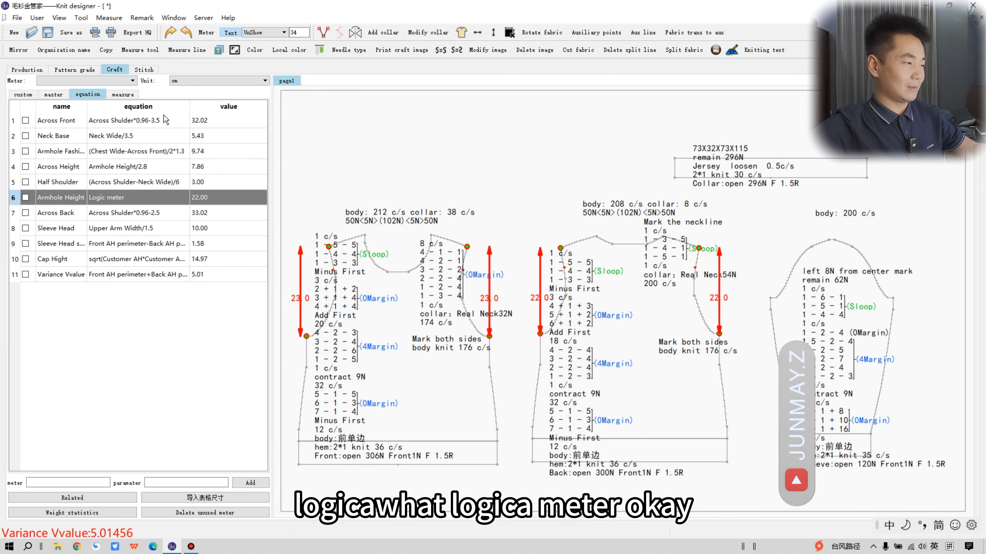
double_click(129, 200)
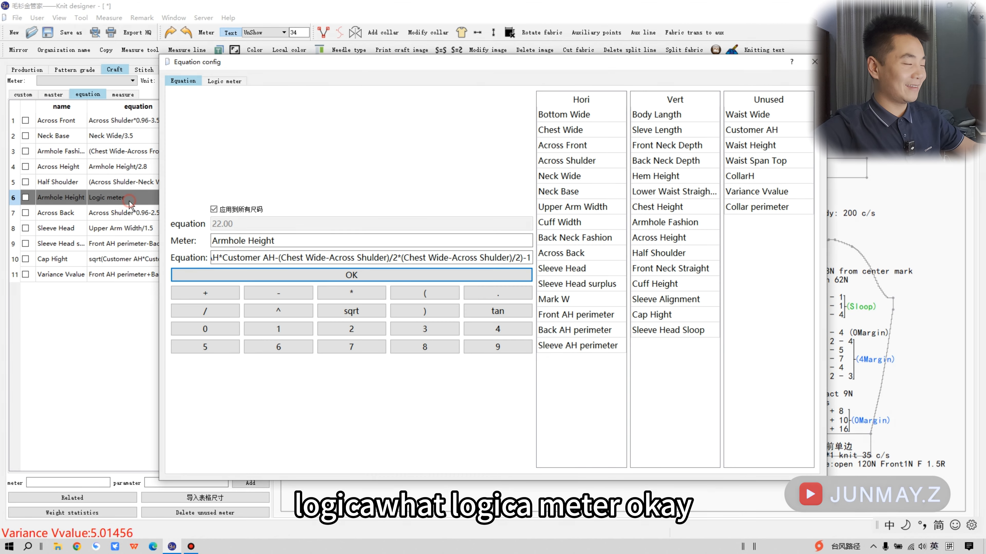
left_click(239, 83)
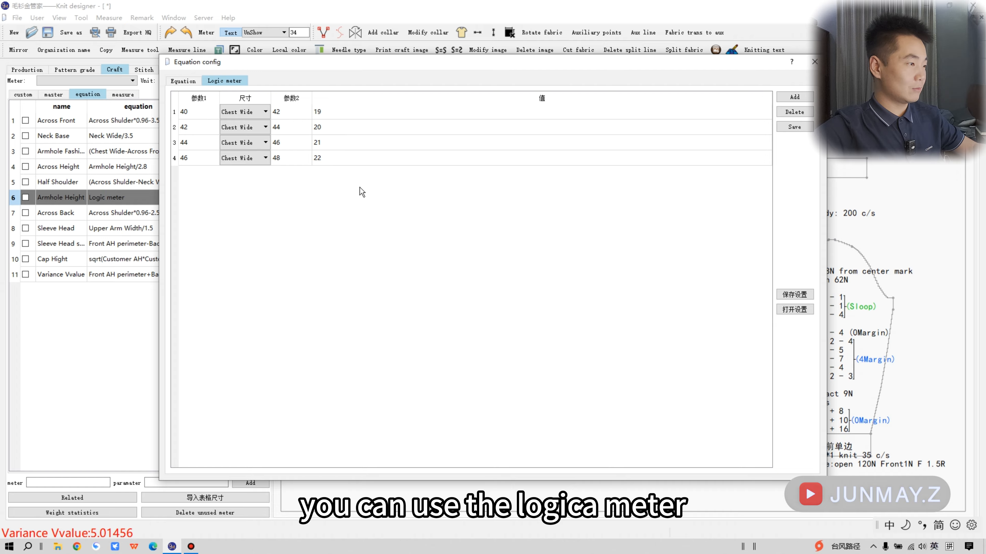
left_click(815, 62)
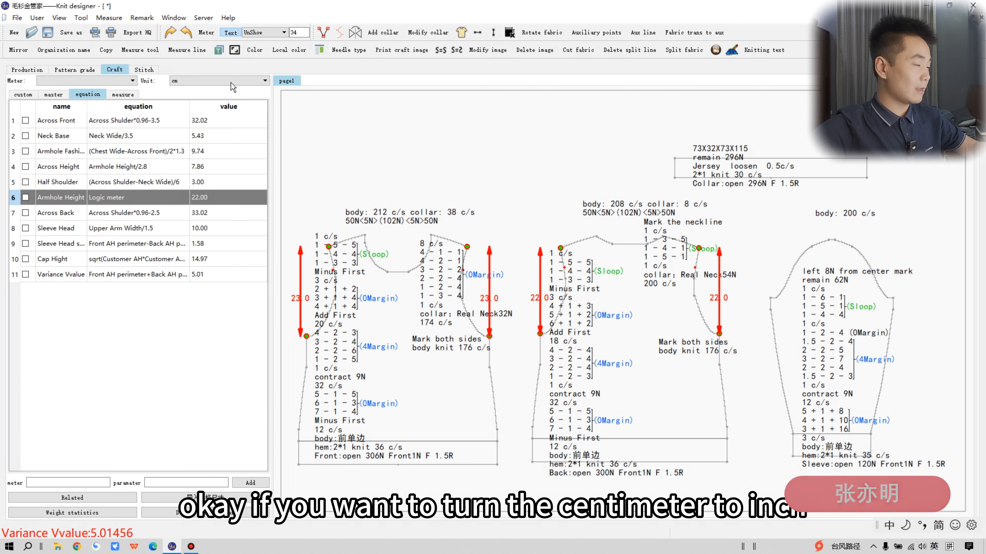
Display the custom measurements in inch and inspect the Bottom Wide and Chest Wide values
left_click(218, 82)
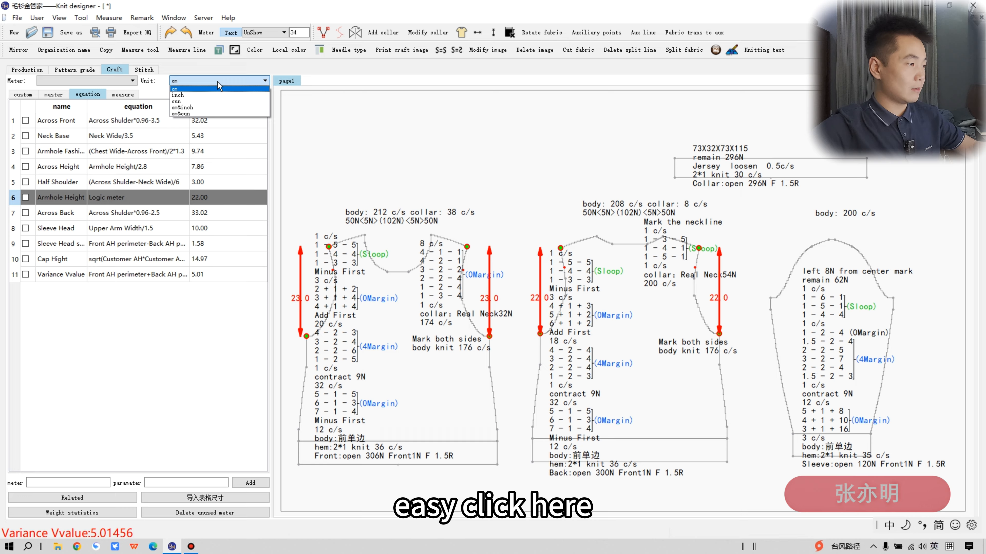
left_click(181, 96)
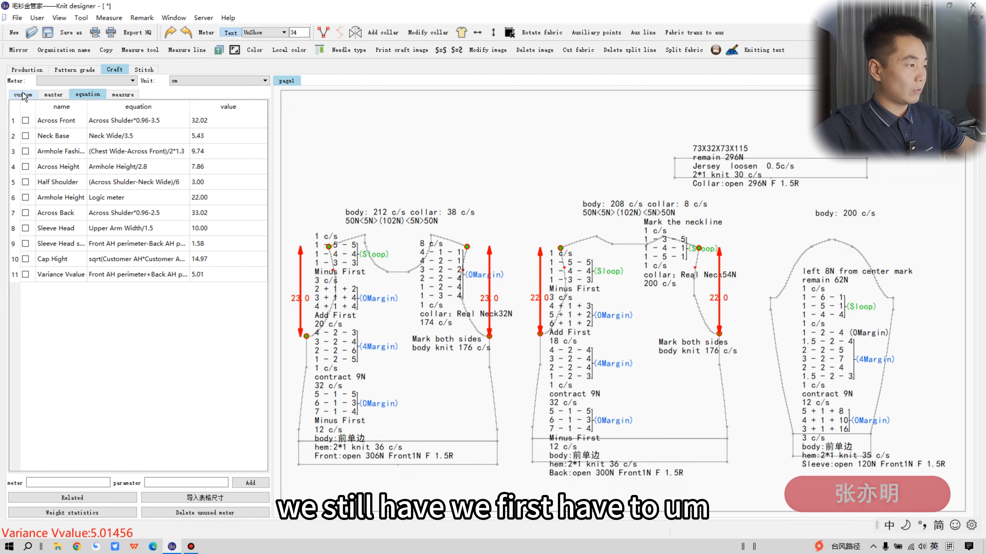
left_click(24, 94)
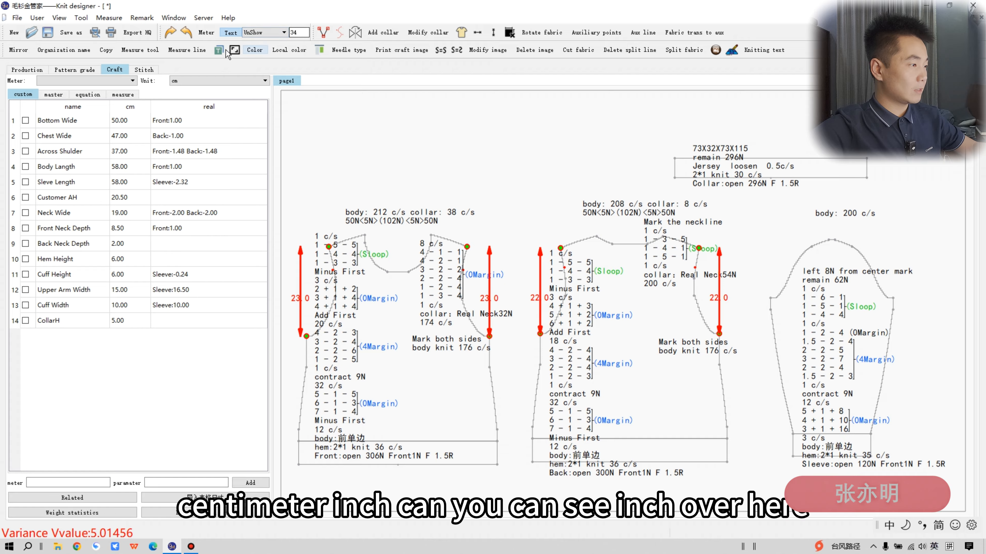
left_click(189, 80)
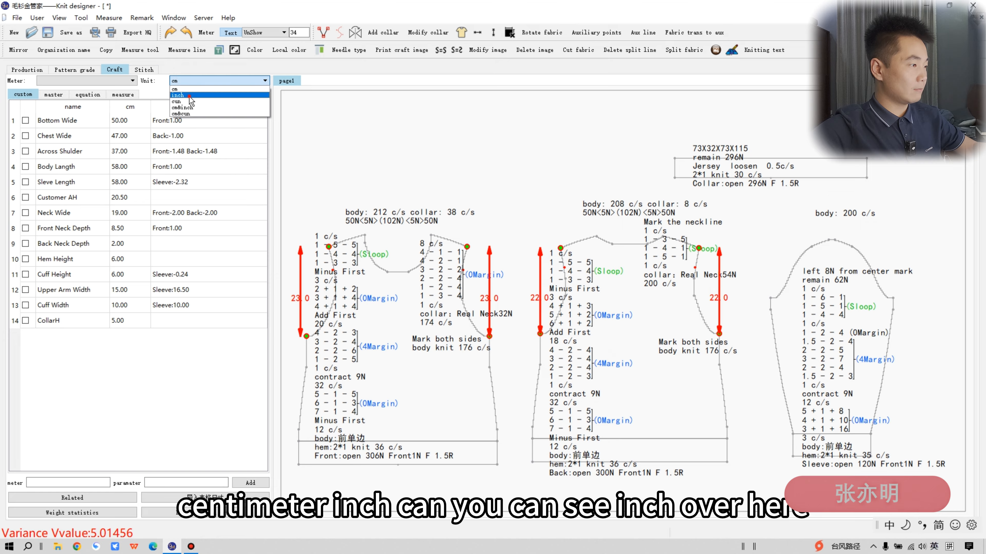
left_click(188, 96)
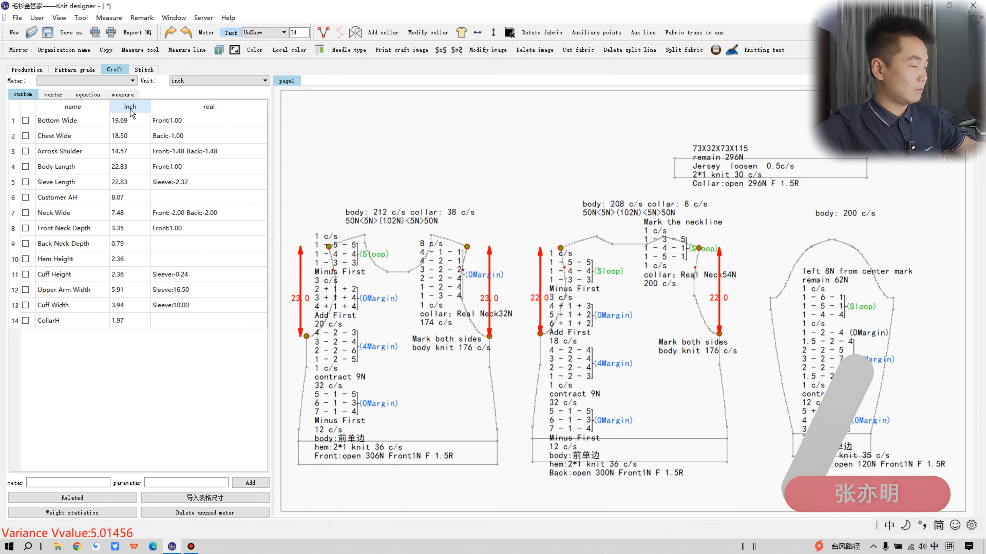
double_click(126, 123)
double_click(147, 142)
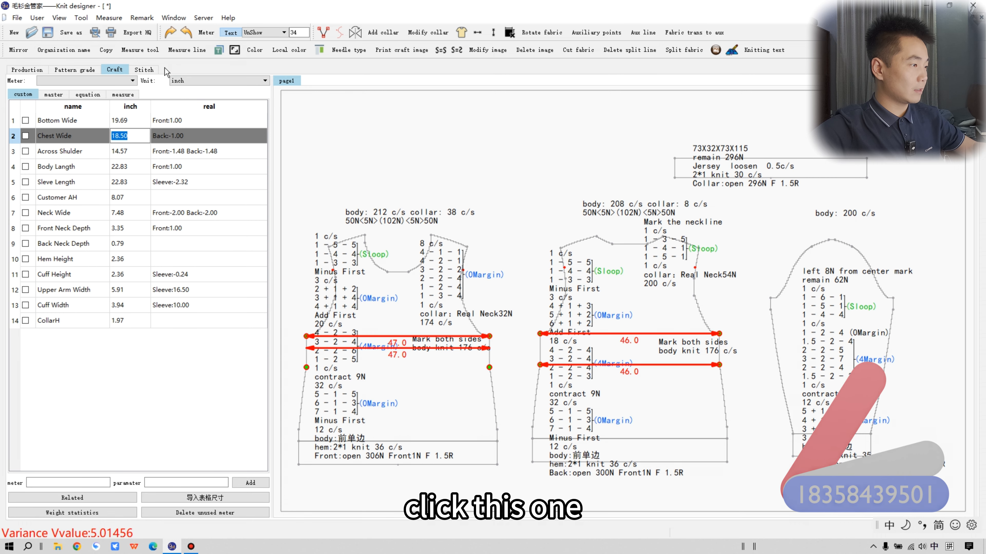
Display the custom measurements in cm&inch and compare both Bottom Wide values
left_click(188, 80)
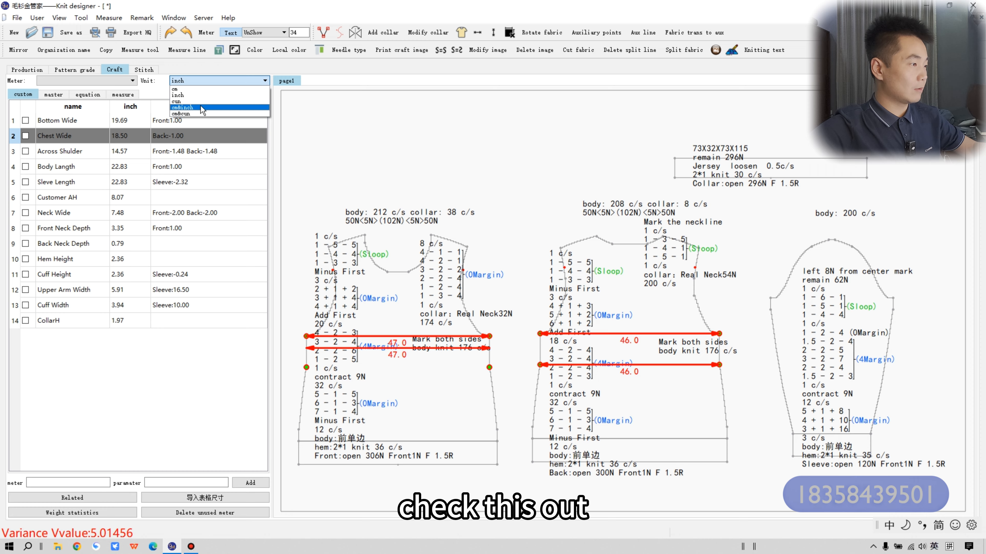
left_click(200, 106)
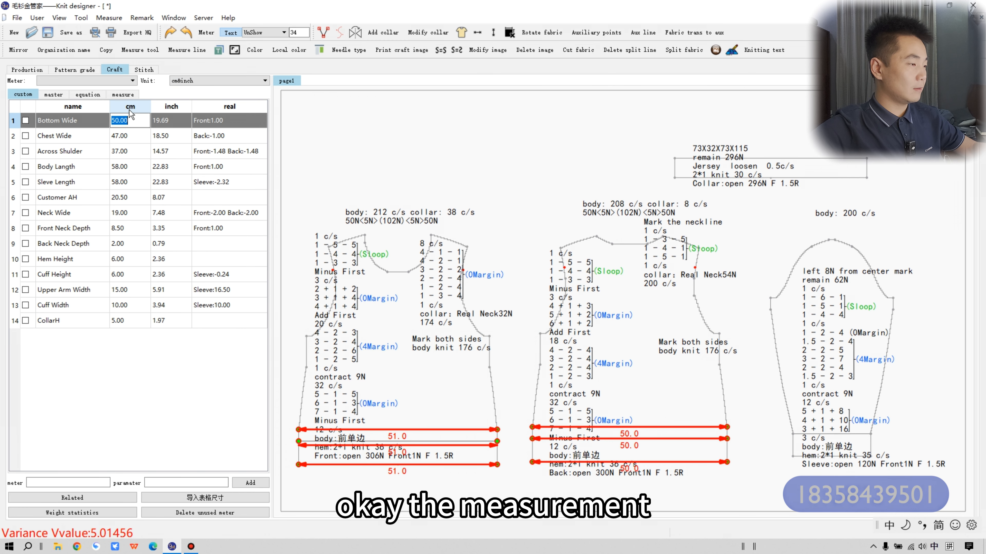
double_click(144, 190)
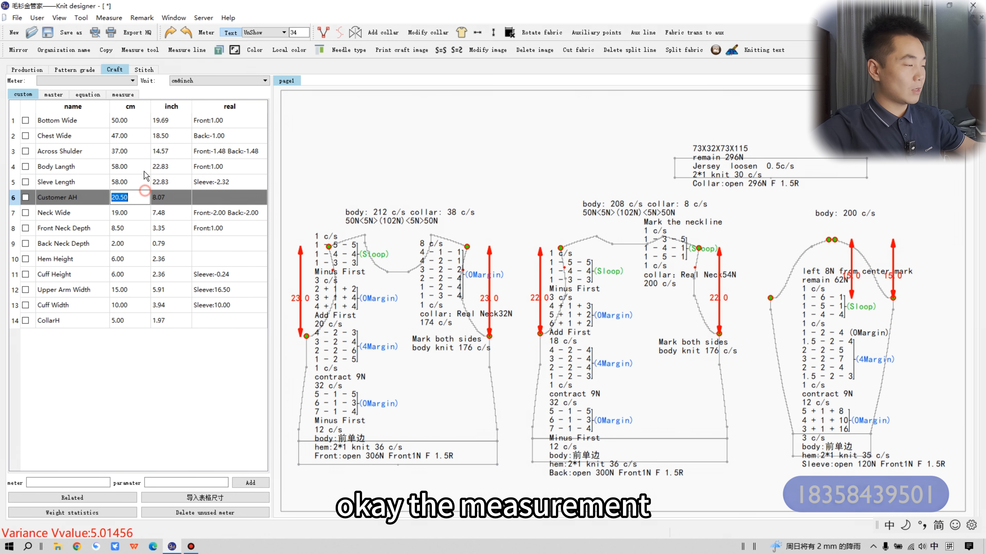
double_click(130, 125)
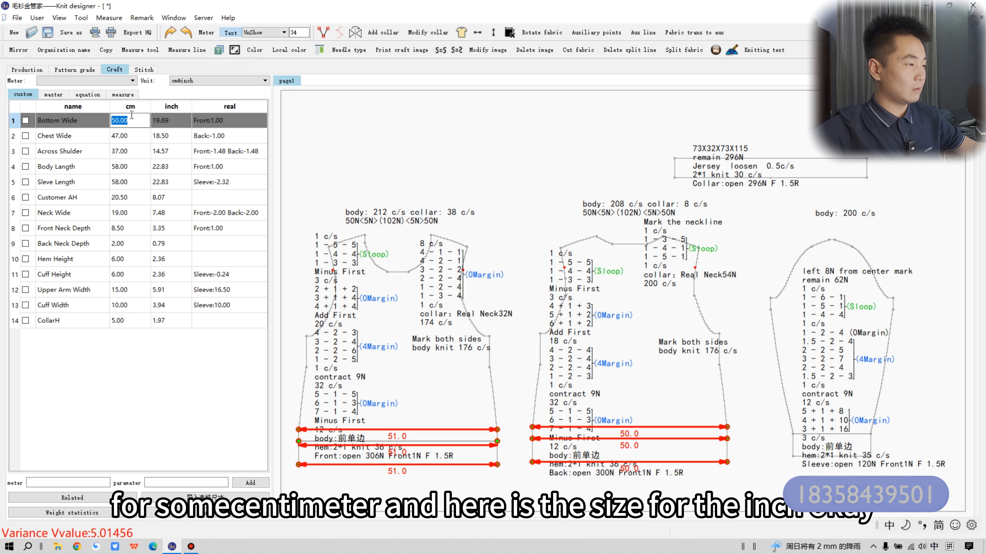
double_click(172, 124)
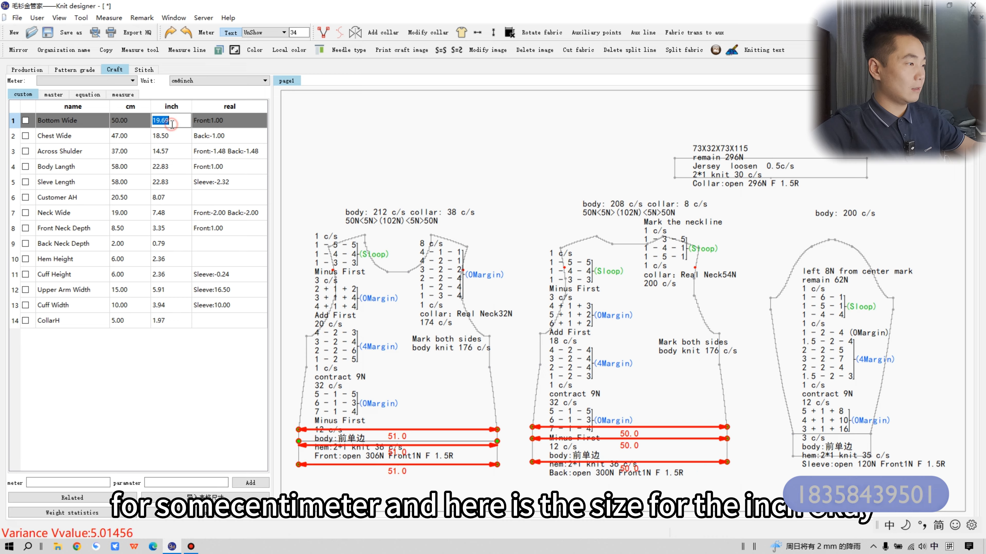
Display the custom measurements in cm&cun, and switch the unit back to cm
left_click(198, 81)
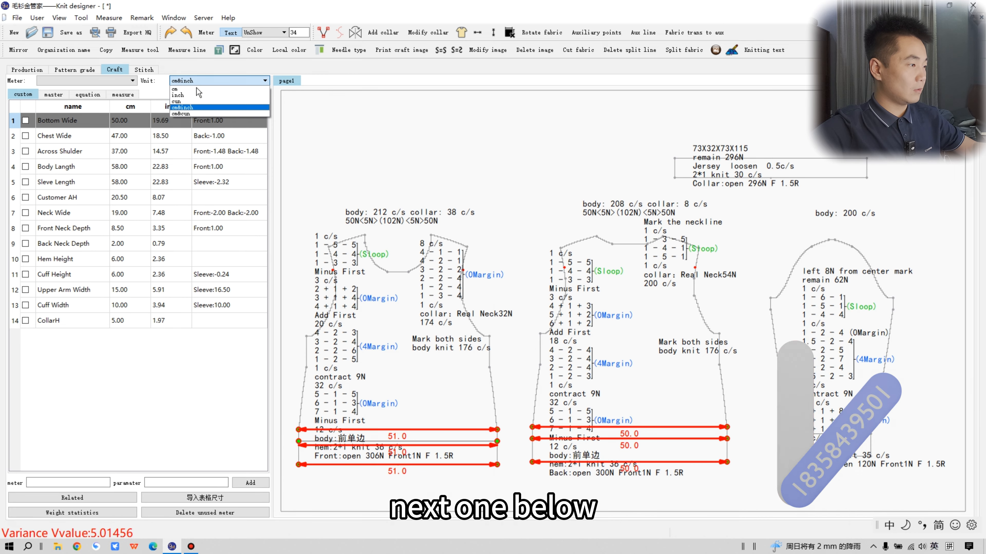
left_click(181, 113)
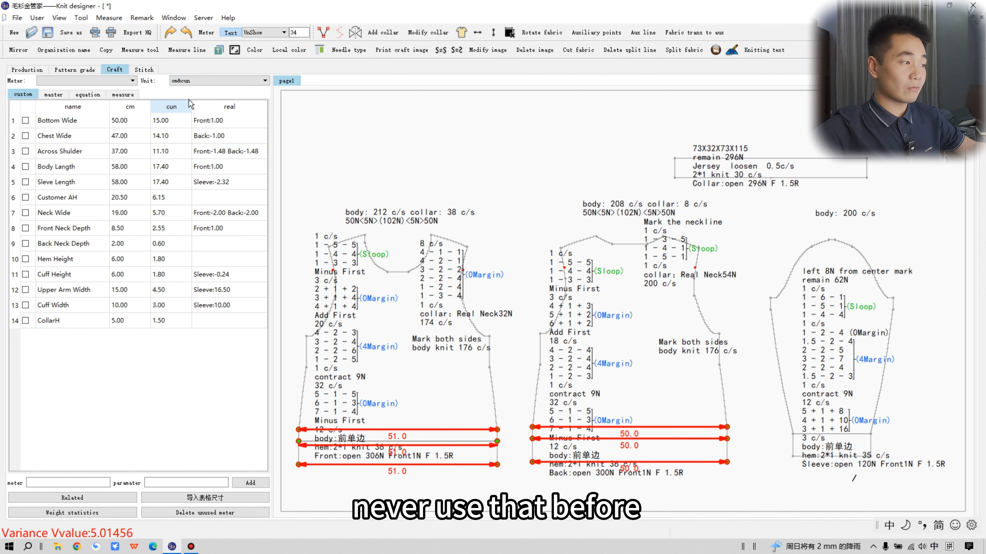
left_click(207, 82)
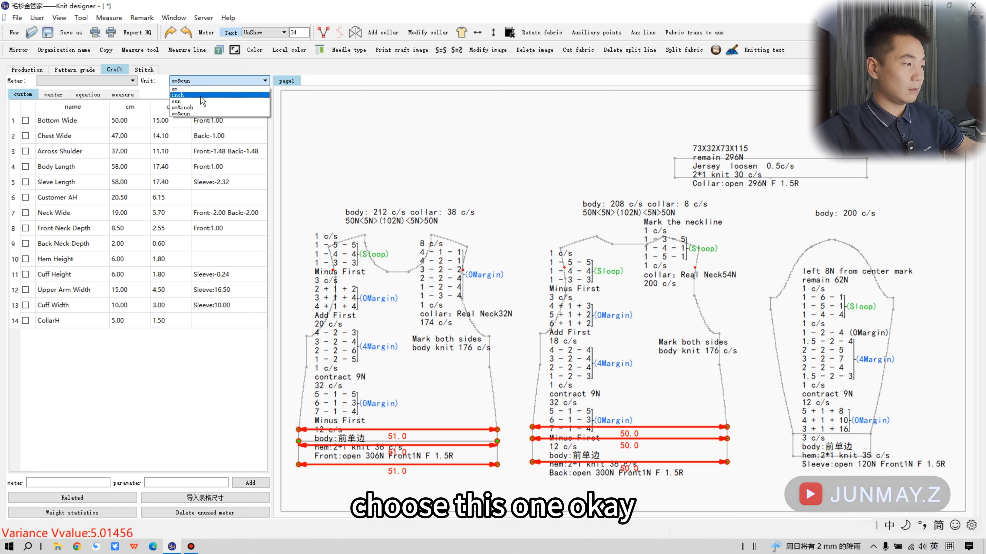
left_click(201, 90)
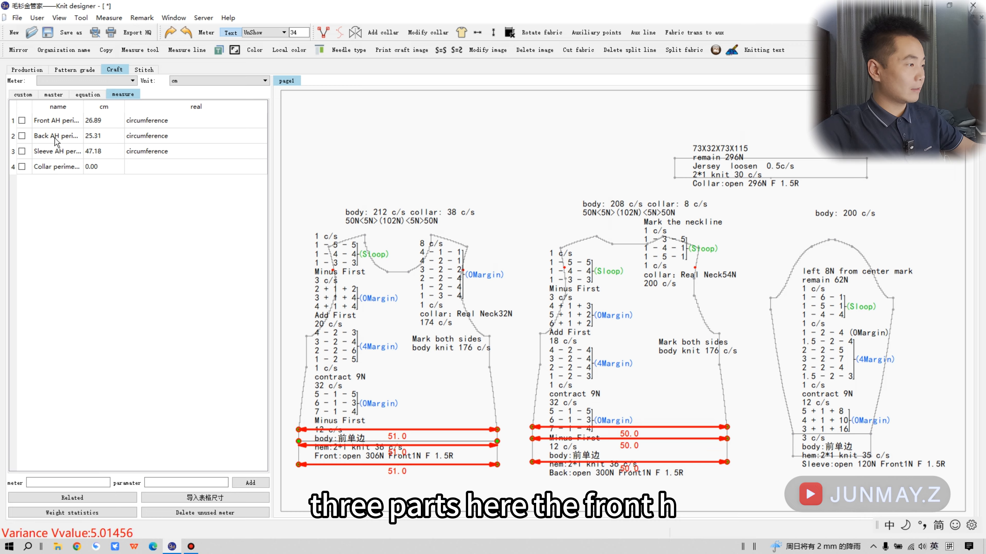
Highlight the front, back and sleeve AH perimeters from the measure list to see which curves they cover on the pieces
left_click(59, 124)
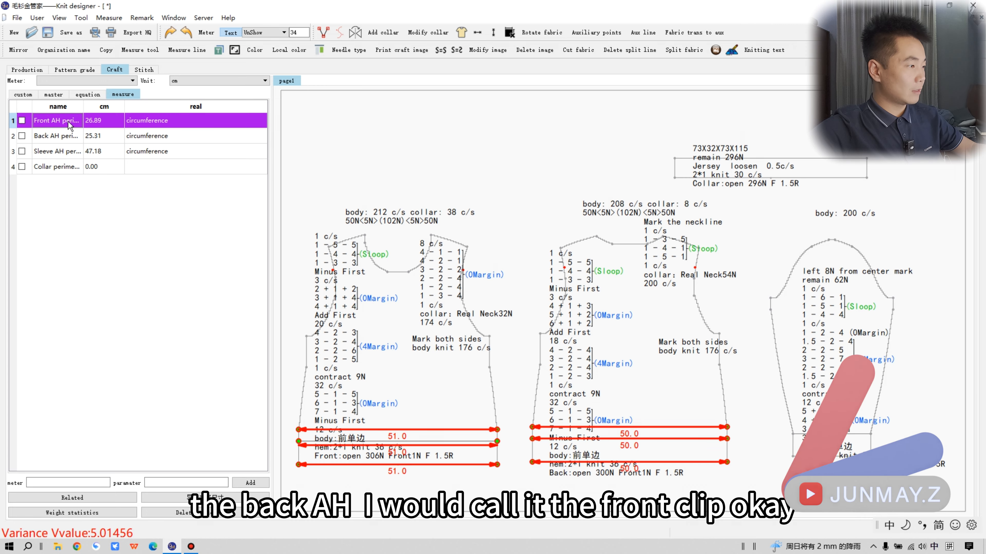
left_click(68, 137)
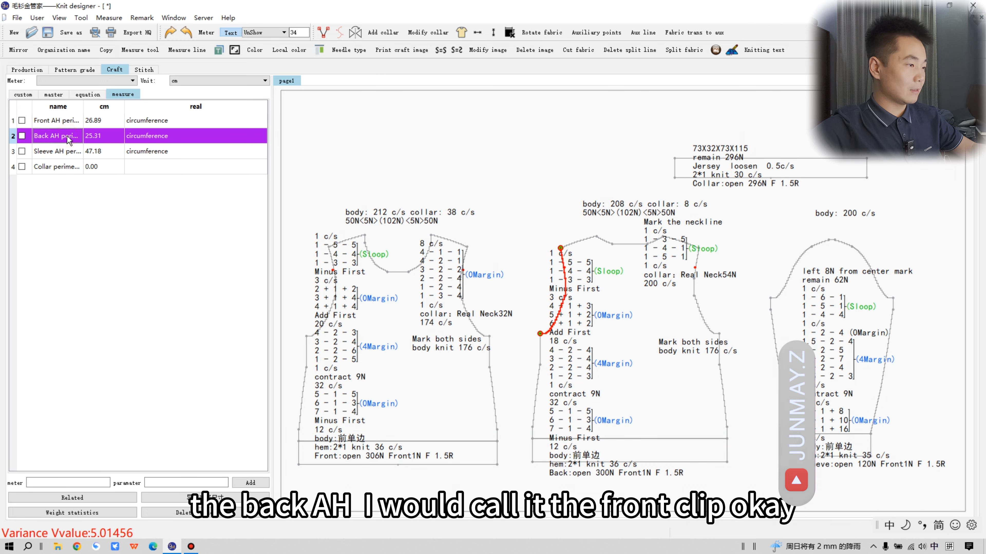
left_click(67, 121)
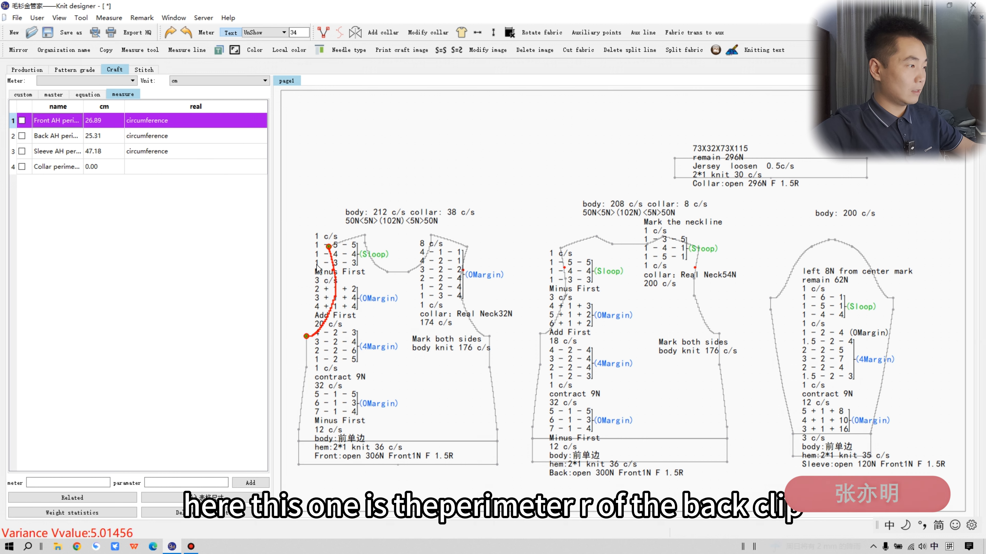
left_click(60, 136)
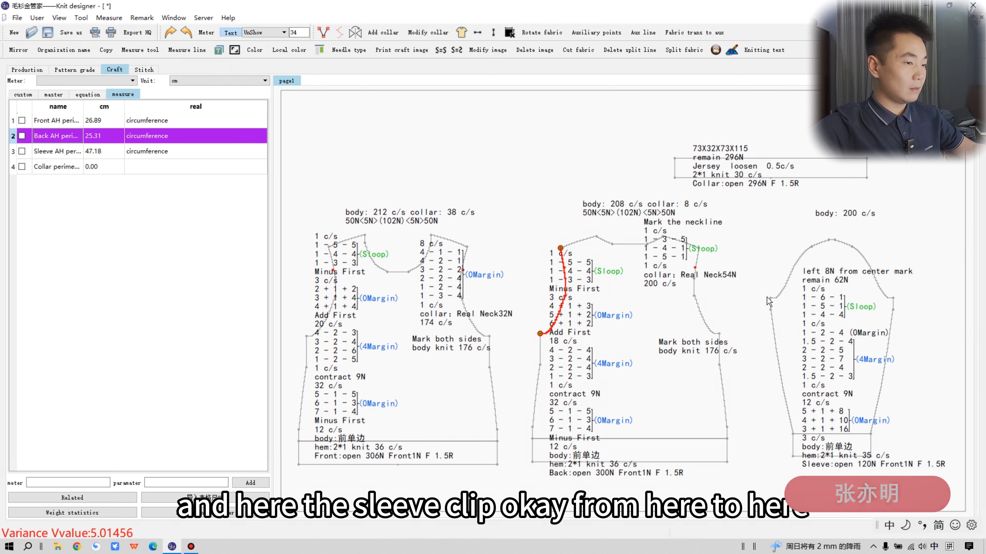
left_click(60, 152)
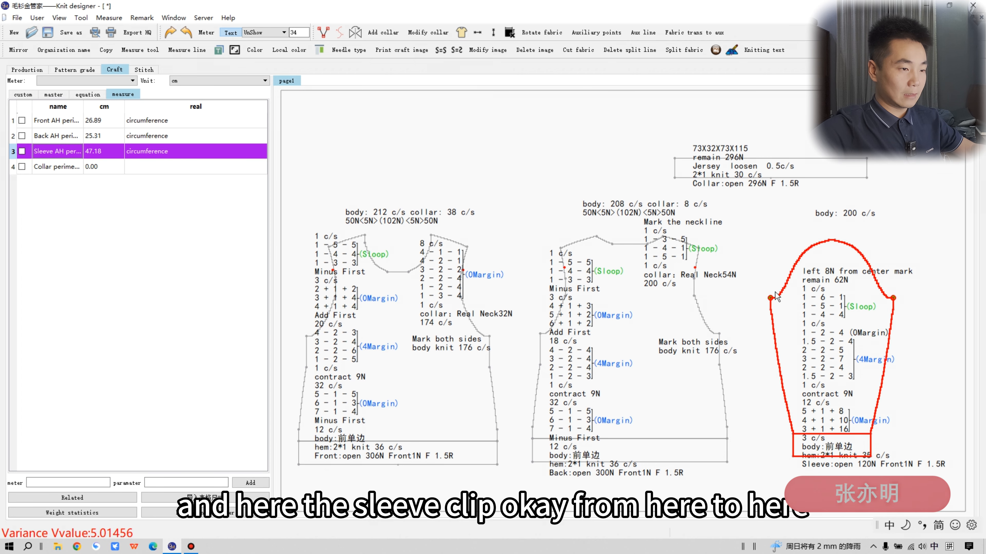
On the Stitch page, move the front piece up and away from the overlapping back piece
left_click(146, 70)
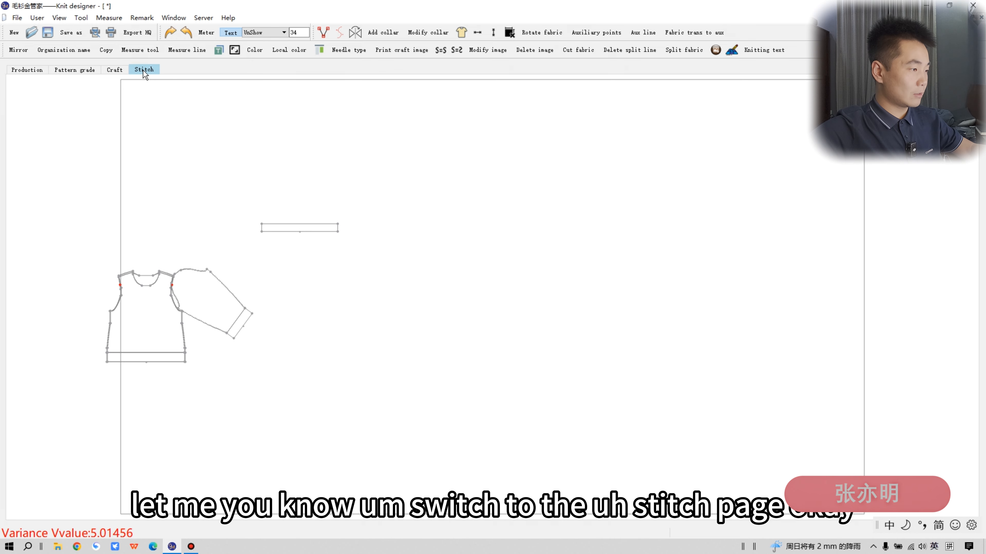
scroll(176, 321, "up", 3)
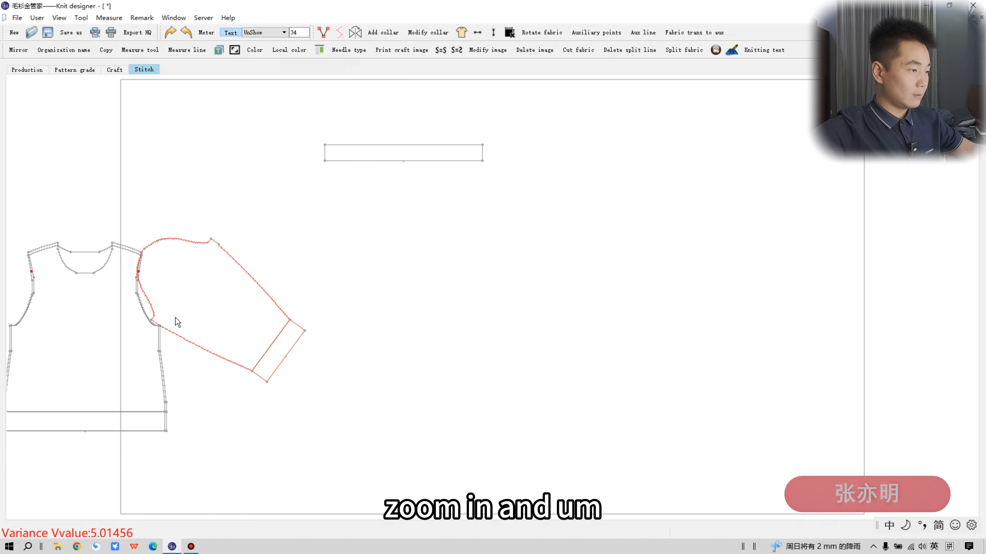
scroll(424, 338, "up", 3)
scroll(389, 354, "down", 3)
scroll(330, 336, "up", 2)
left_click_drag(358, 293, 446, 177)
Rotate the front piece upside down and move it so its shoulder point meets the back piece's neck-side shoulder point
right_click(441, 176)
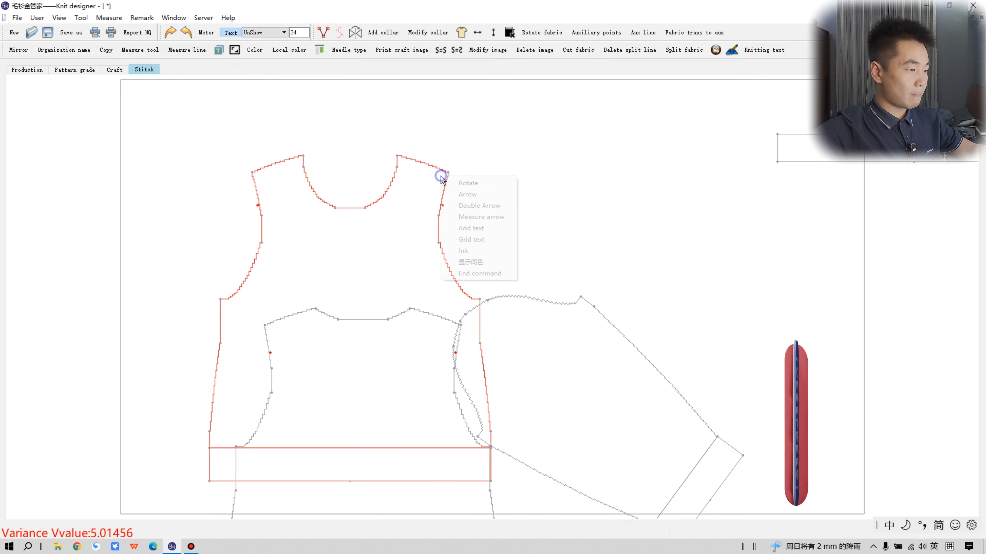
left_click(462, 187)
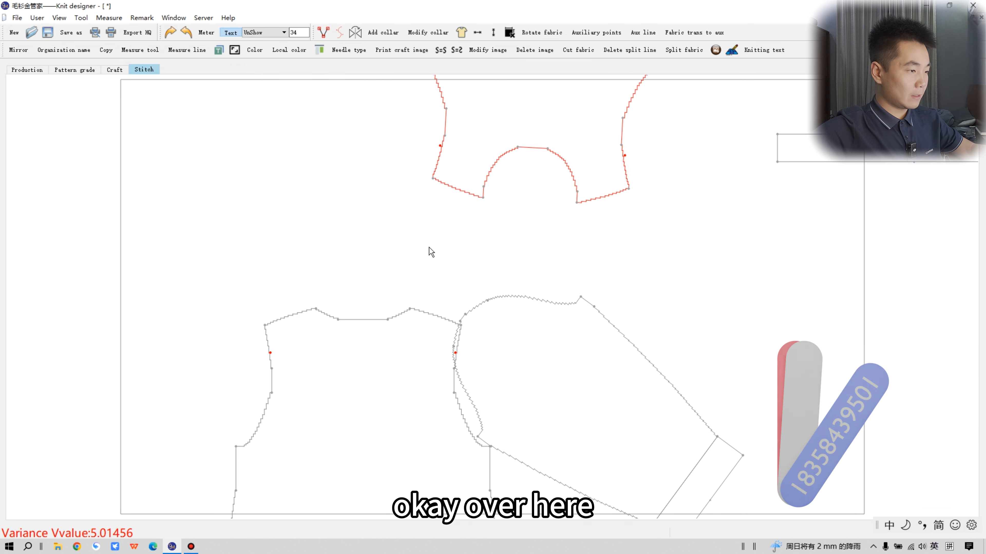
left_click_drag(488, 154, 471, 274)
scroll(544, 317, "down", 4)
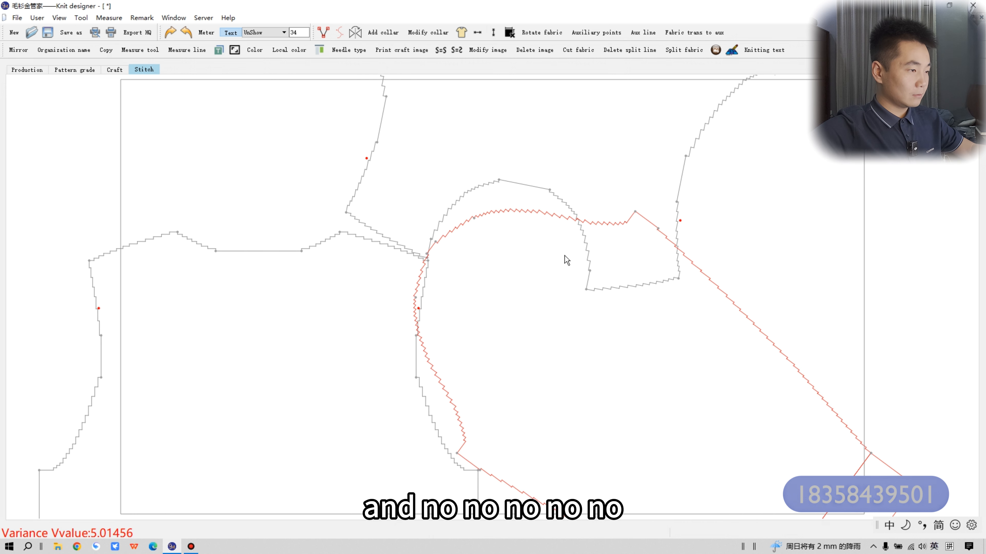
left_click_drag(576, 261, 466, 278)
scroll(464, 270, "up", 4)
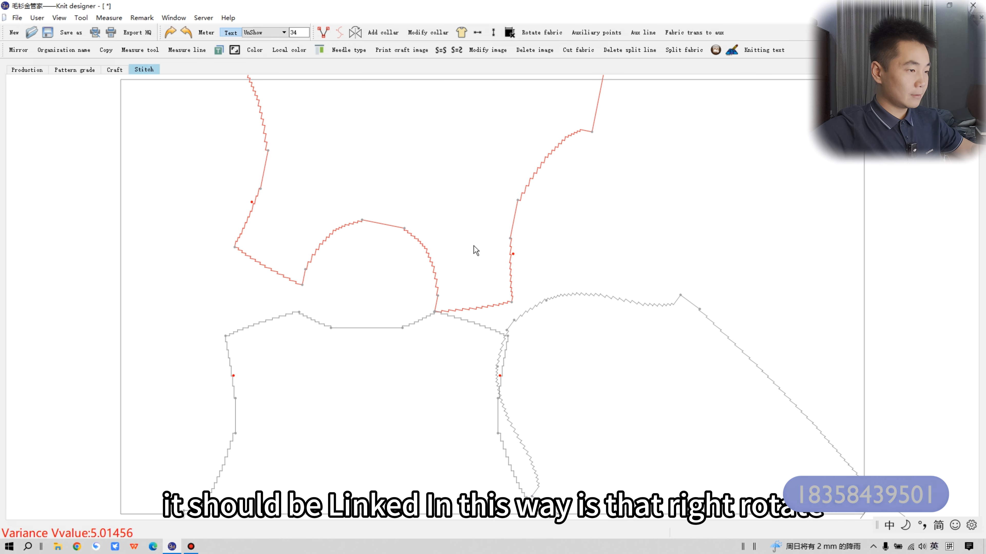
Rotate the front piece further so its shoulder edge lies along the back piece's shoulder edge beside the sleeve
right_click(512, 298)
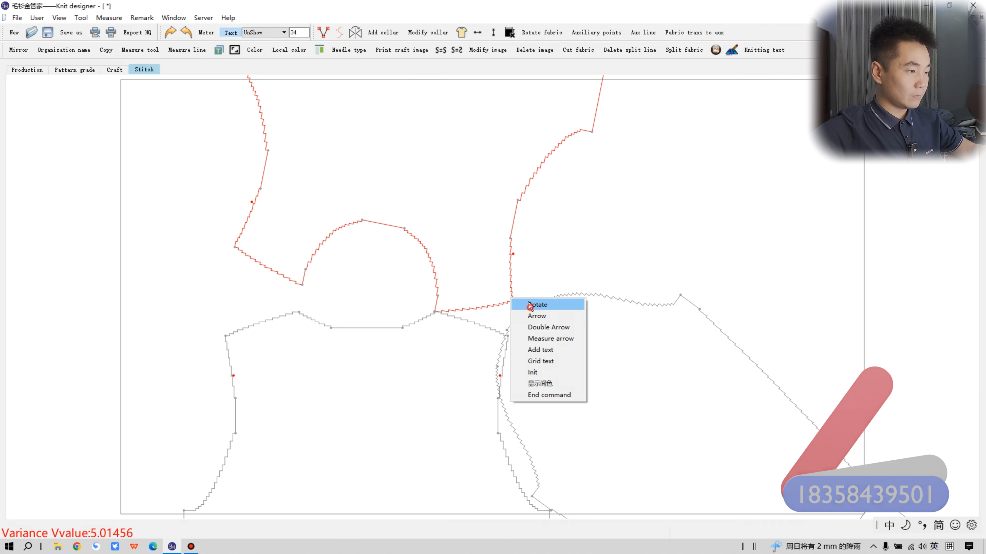
left_click(537, 305)
left_click_drag(603, 208, 606, 229)
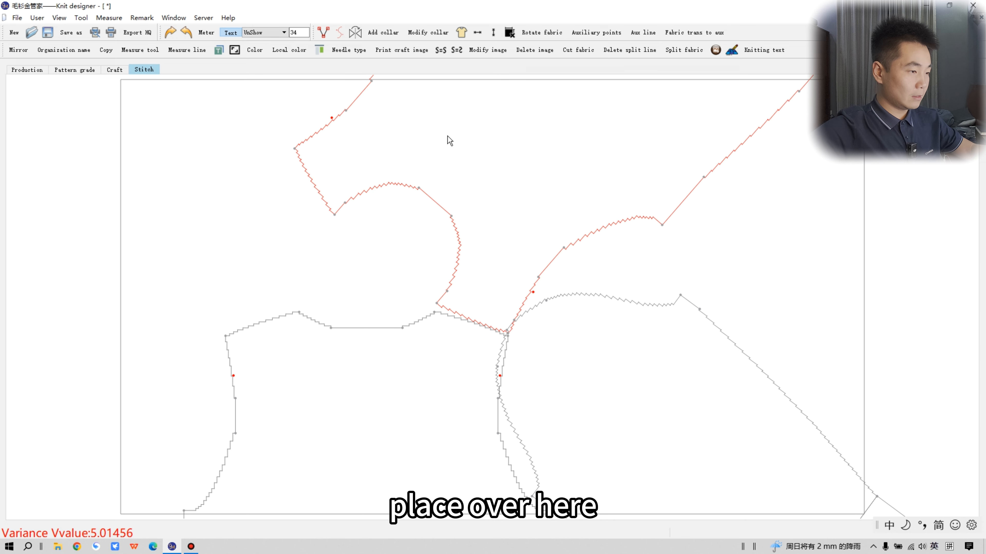
left_click(430, 131)
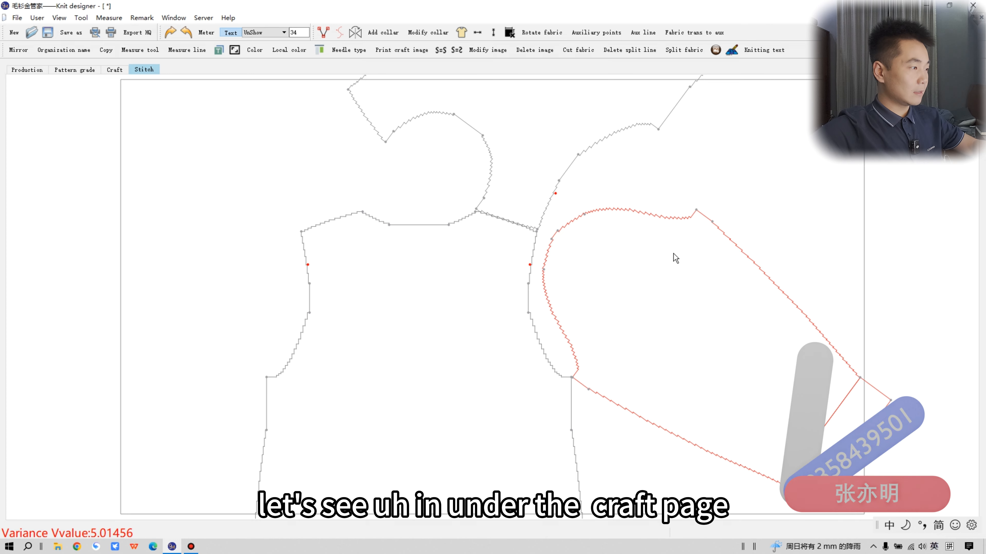
Return to the Craft page and examine the sleeve's knitting margins and both ends of its cap curve
left_click(115, 70)
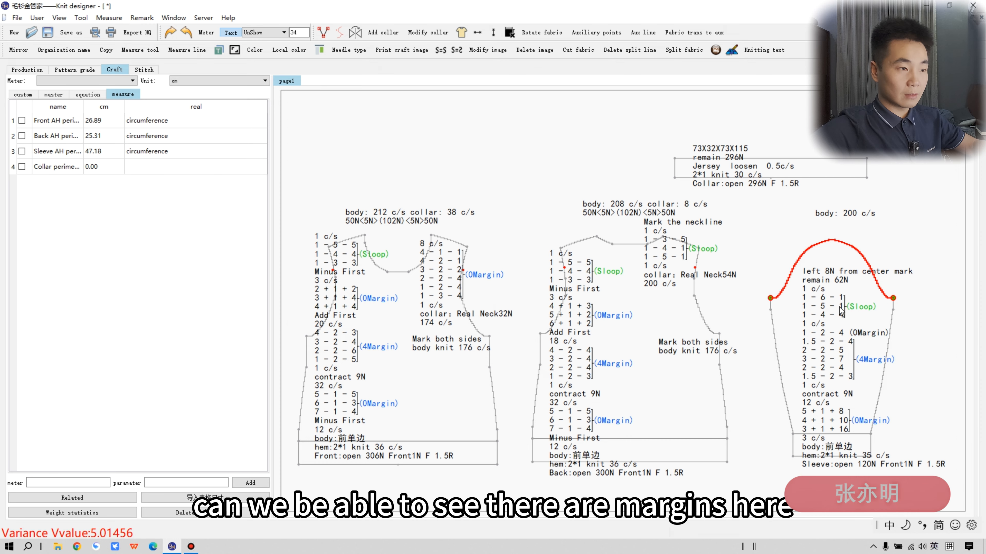
scroll(841, 311, "up", 2)
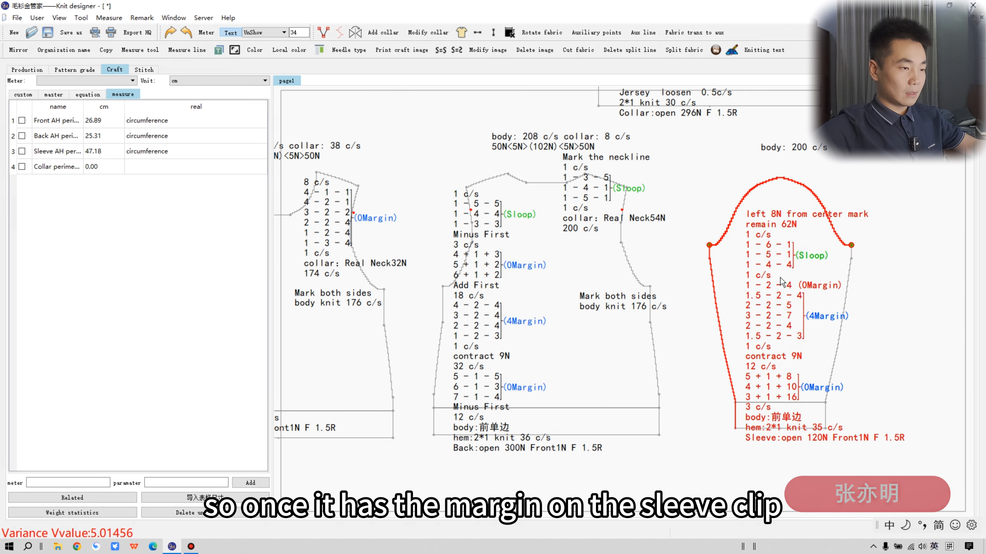
left_click_drag(779, 261, 799, 308)
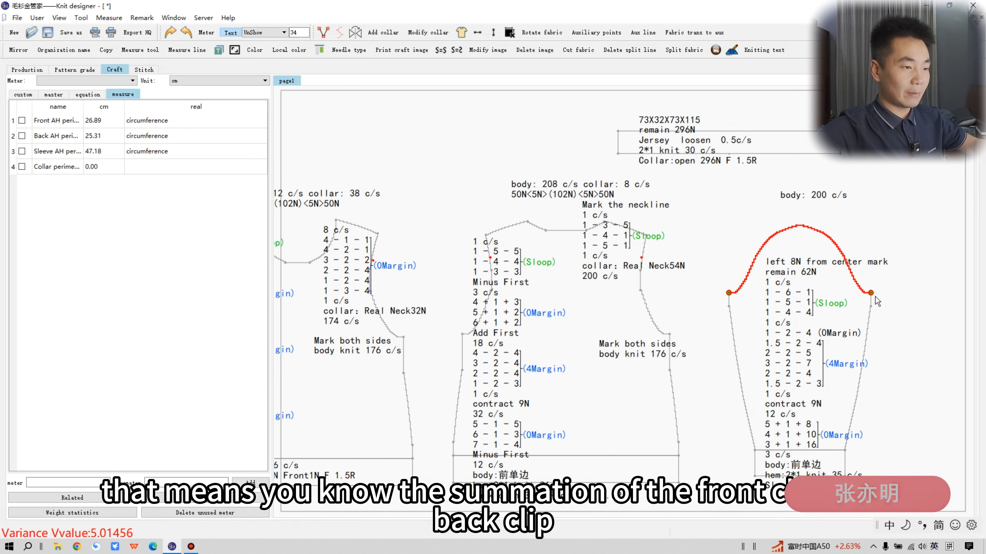
scroll(841, 305, "down", 1)
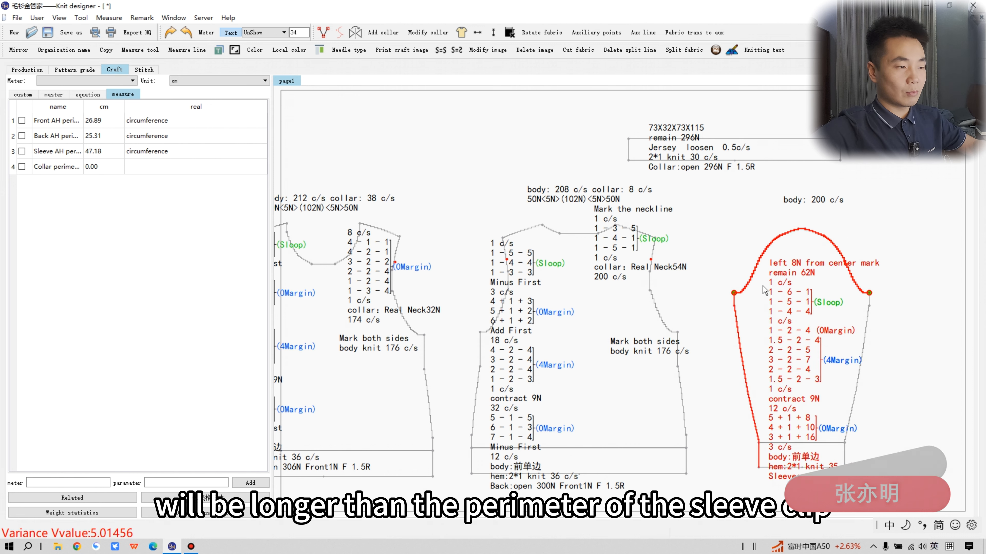
left_click(735, 293)
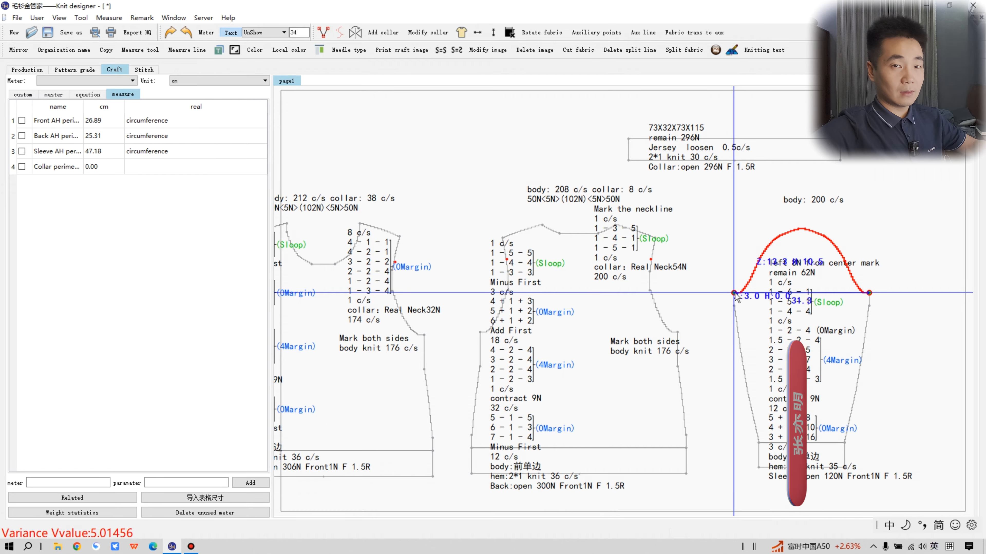
left_click(869, 293)
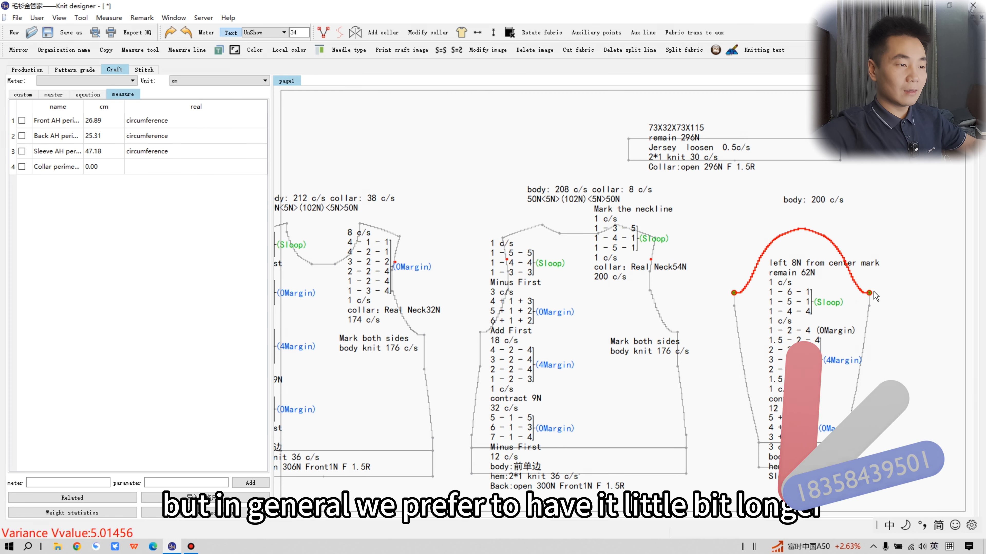
Open the Variance Vvalue equation and review how it combines the front, back and sleeve AH perimeters
left_click(58, 167)
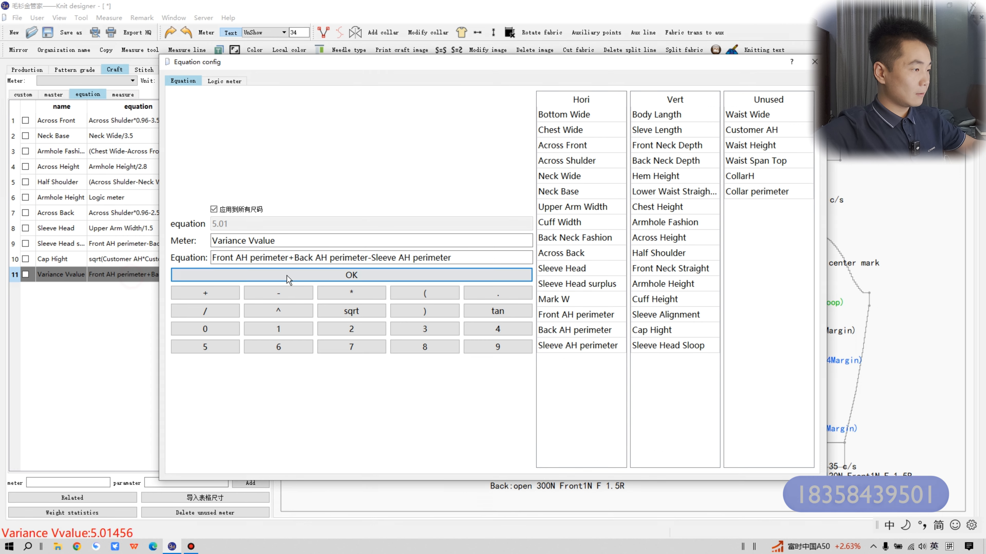
left_click(272, 258)
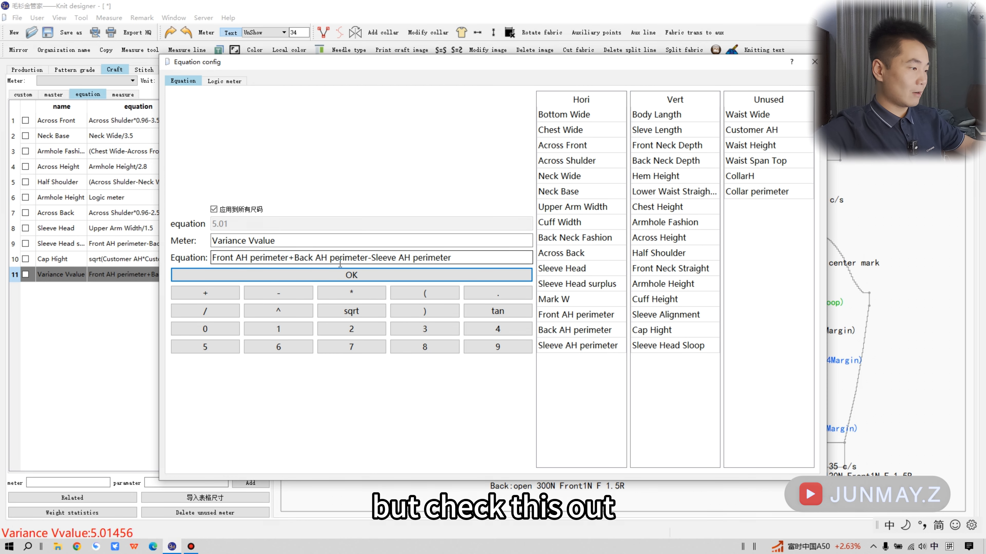
left_click(347, 276)
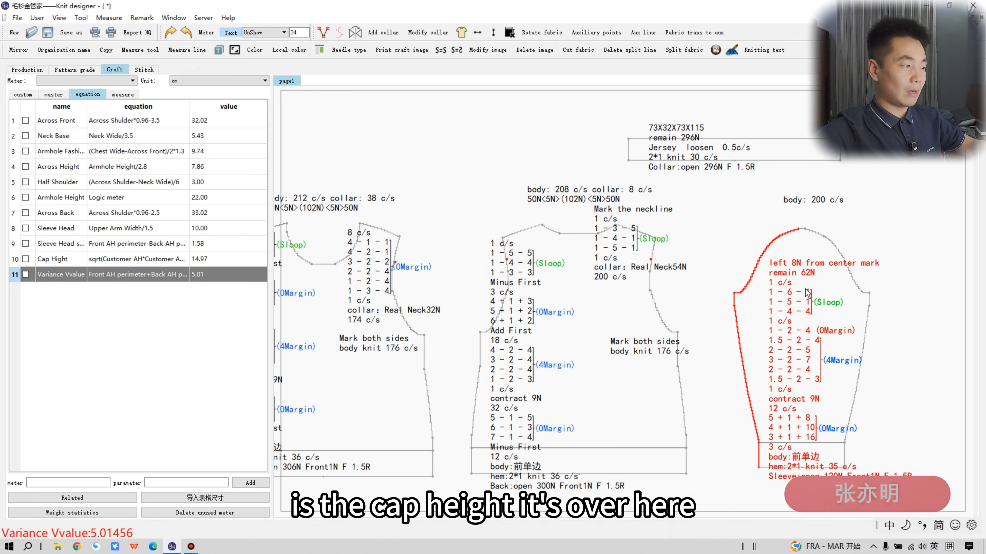
Set the Cap Hight equation to sqrt(Customer AH*Customer AH-Upper Arm Width*Upper Arm Width)+4.5, after trying +5
left_click(163, 259)
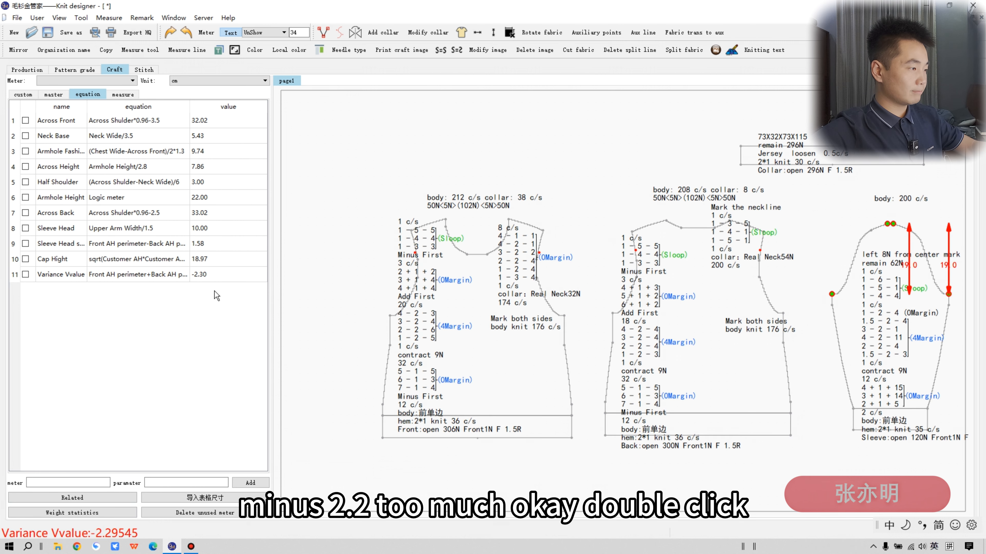
left_click(173, 259)
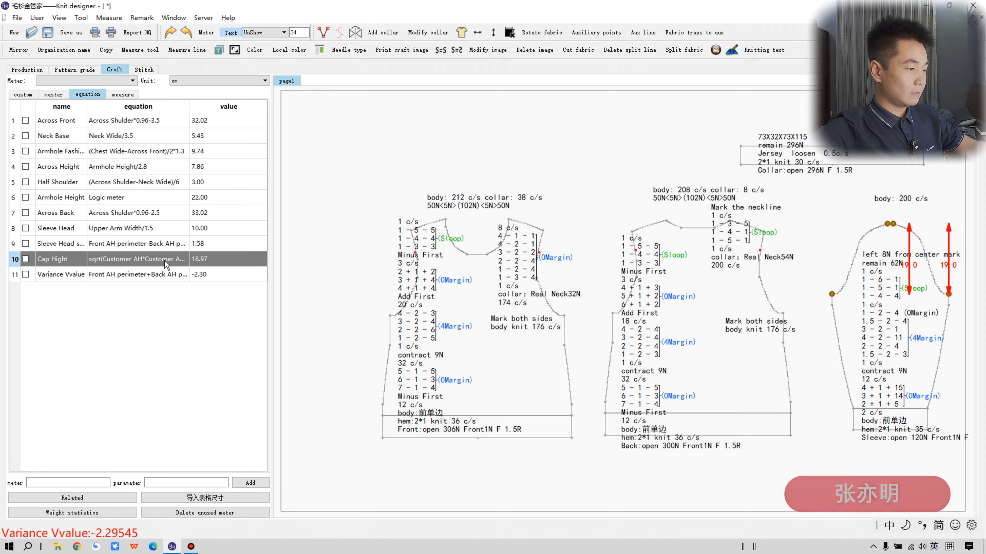
double_click(166, 264)
left_click_drag(500, 257, 492, 257)
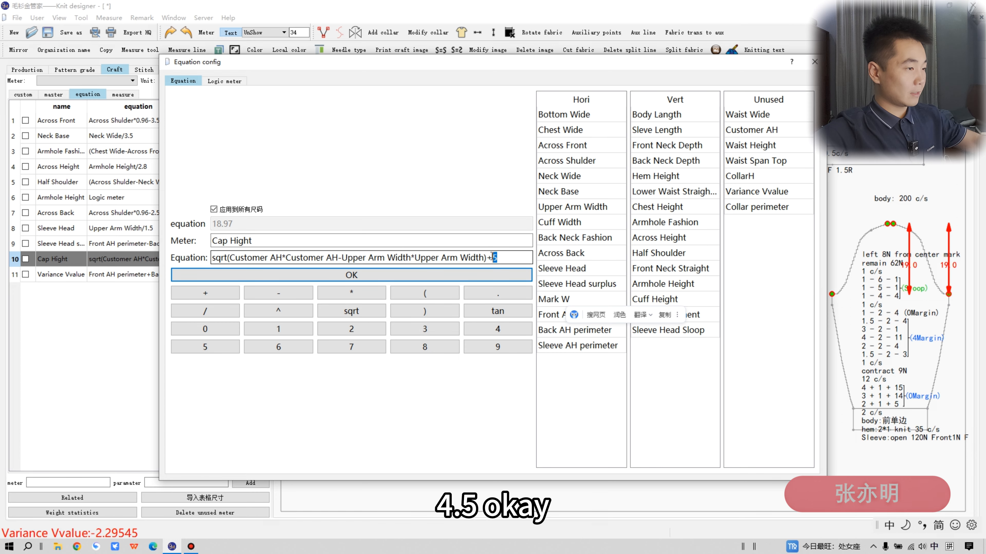
type("4.5")
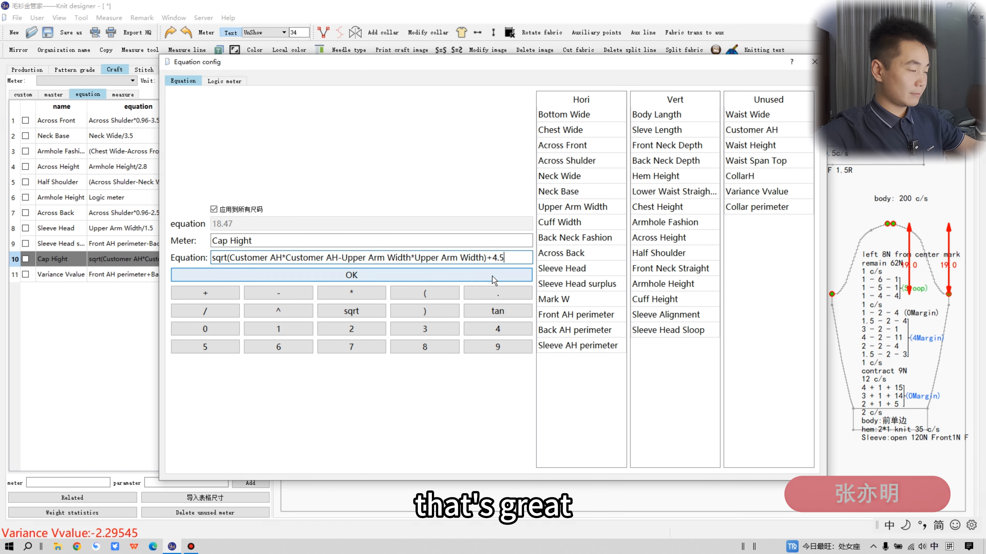
left_click(490, 276)
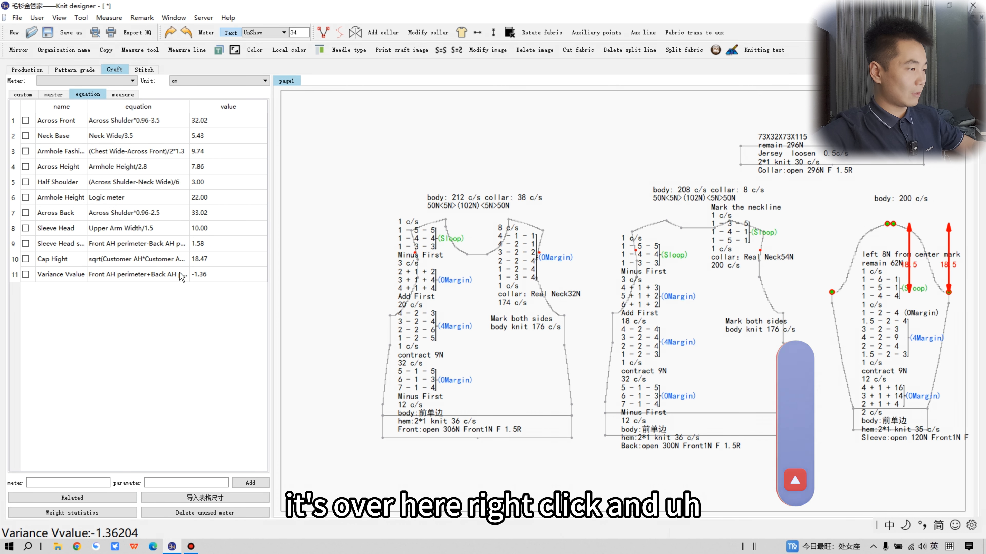
Show a meter alarm for Variance Vvalue with a range from -1.5 to 0
right_click(165, 276)
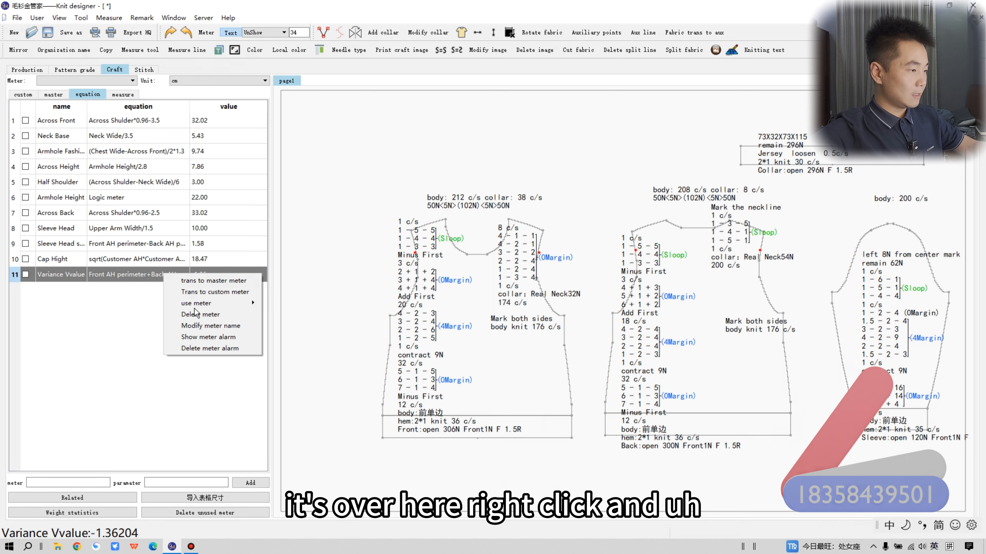
left_click(220, 337)
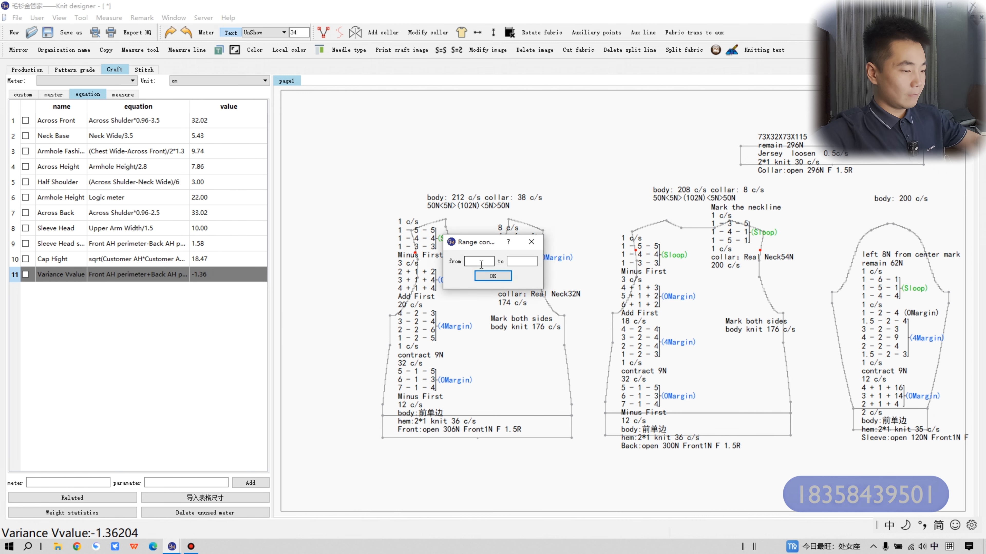
type("-1")
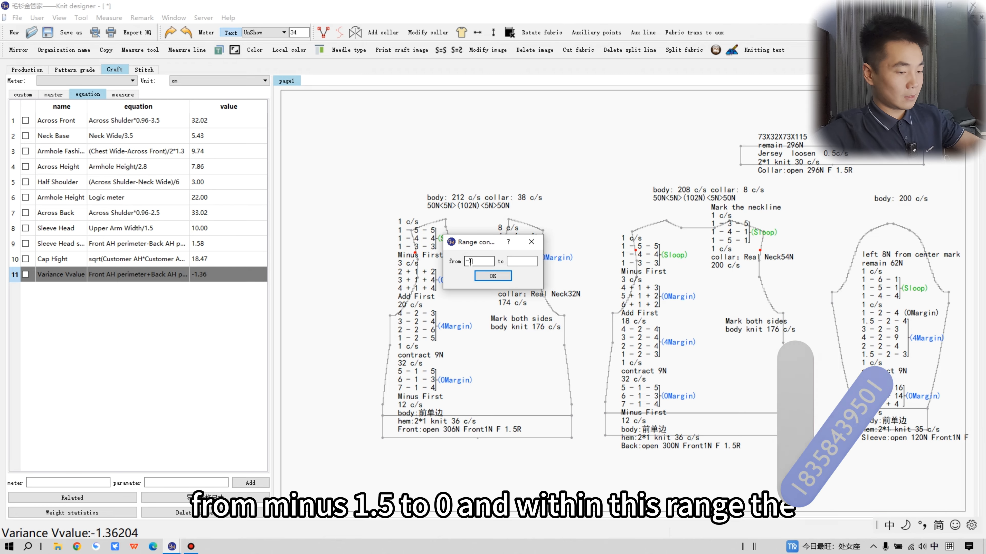
type(".5")
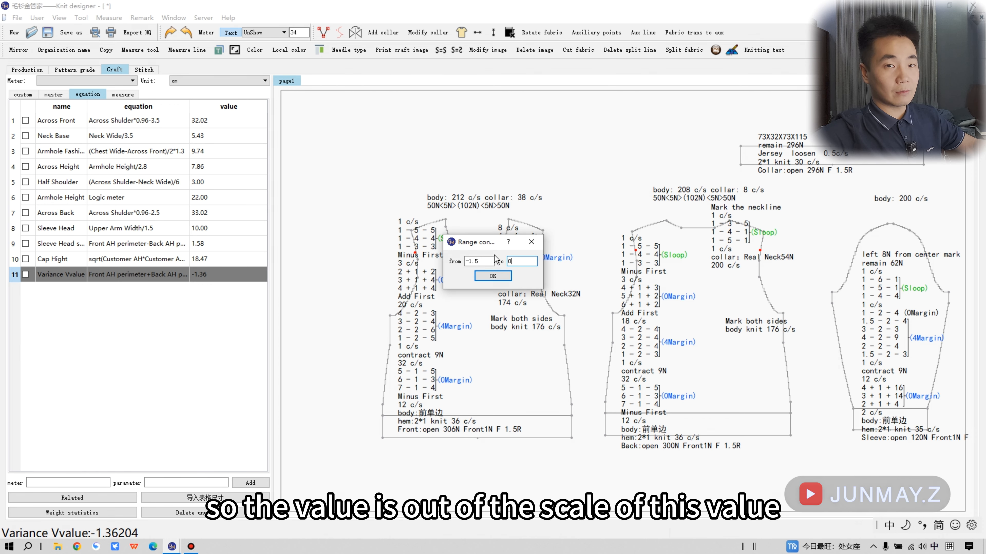
left_click(494, 276)
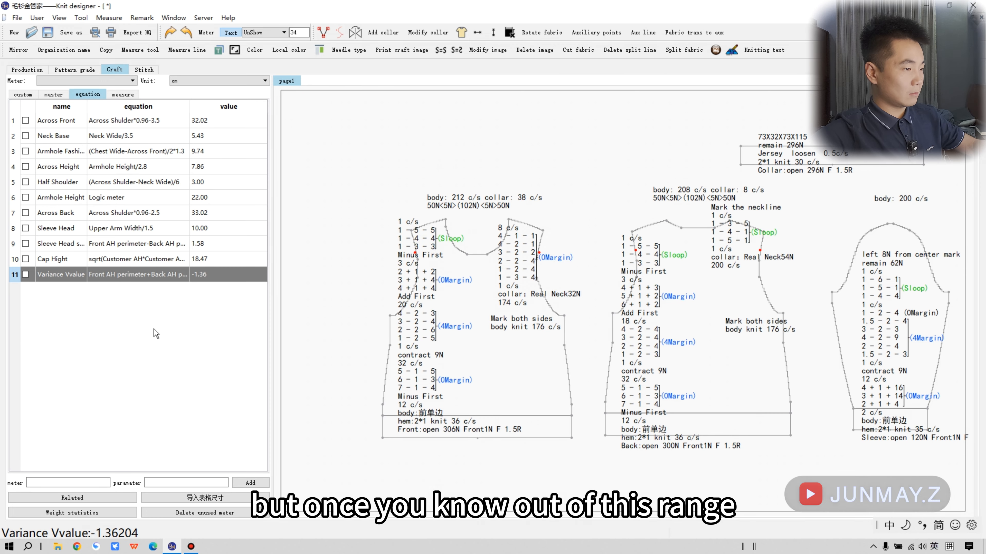
Change the added constant in the Cap Hight equation to 5 to test the variance alarm
double_click(159, 263)
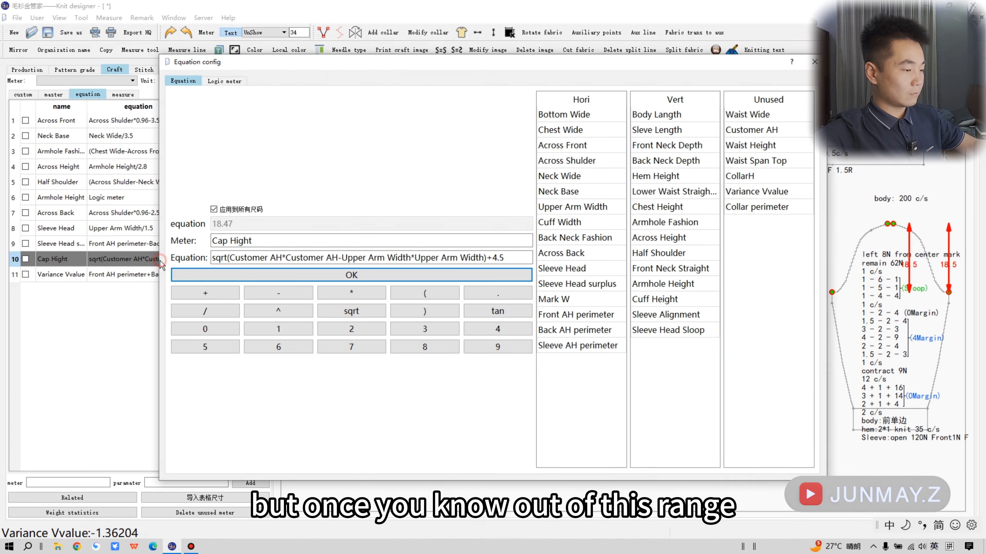
left_click(499, 258)
key("BackSpace")
key("BackSpace")
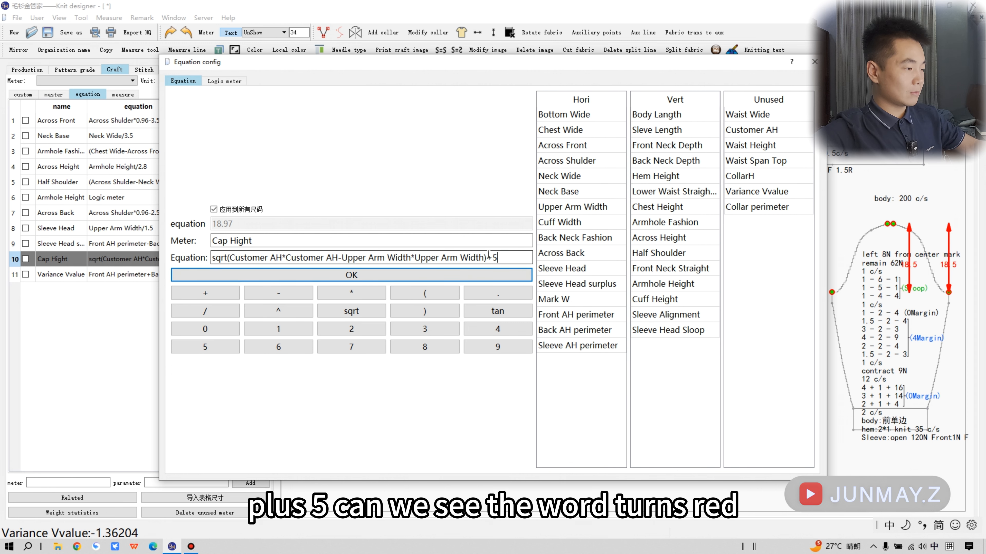
left_click(456, 278)
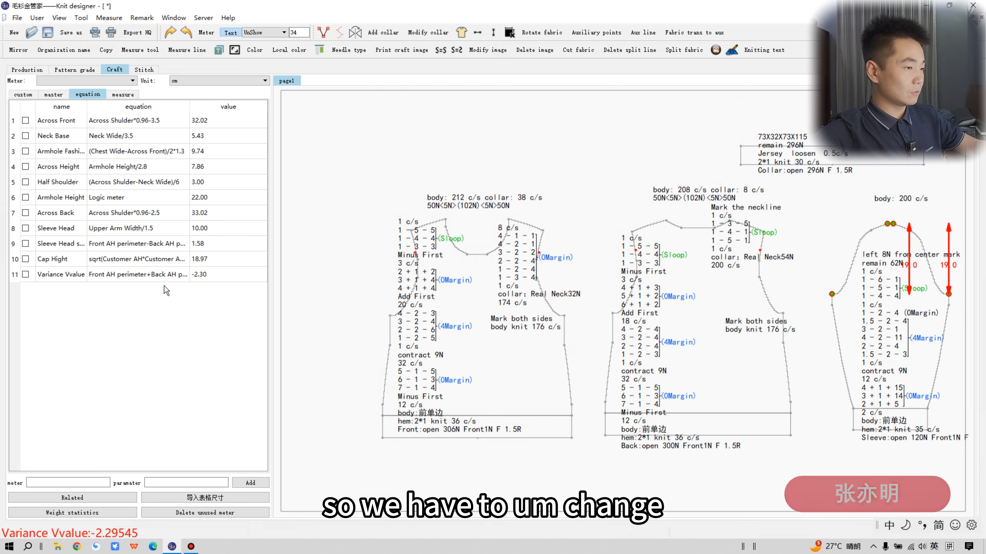
Set the added constant in the Cap Hight equation back to 4.5 and inspect the sleeve cap
double_click(157, 263)
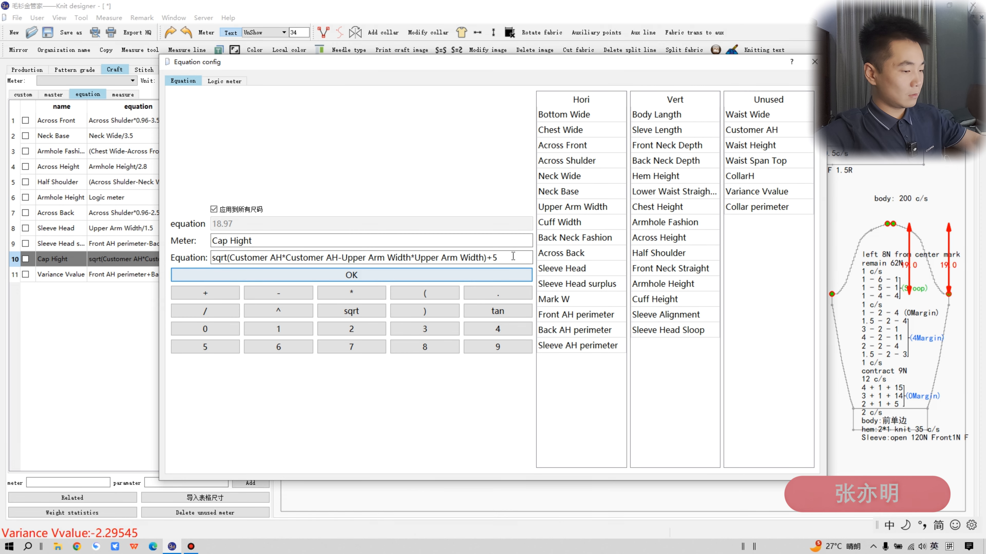
double_click(495, 257)
type("4")
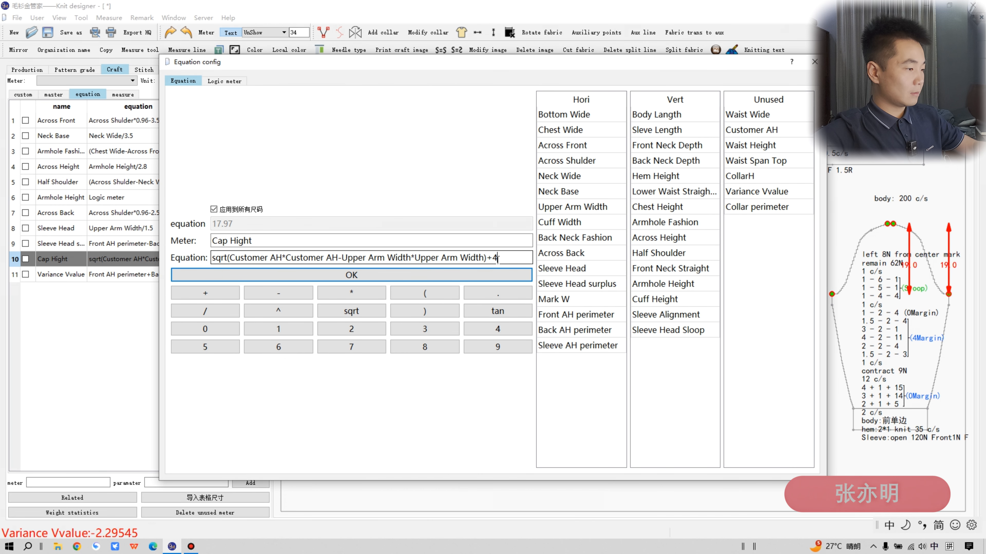
left_click(493, 292)
type("5")
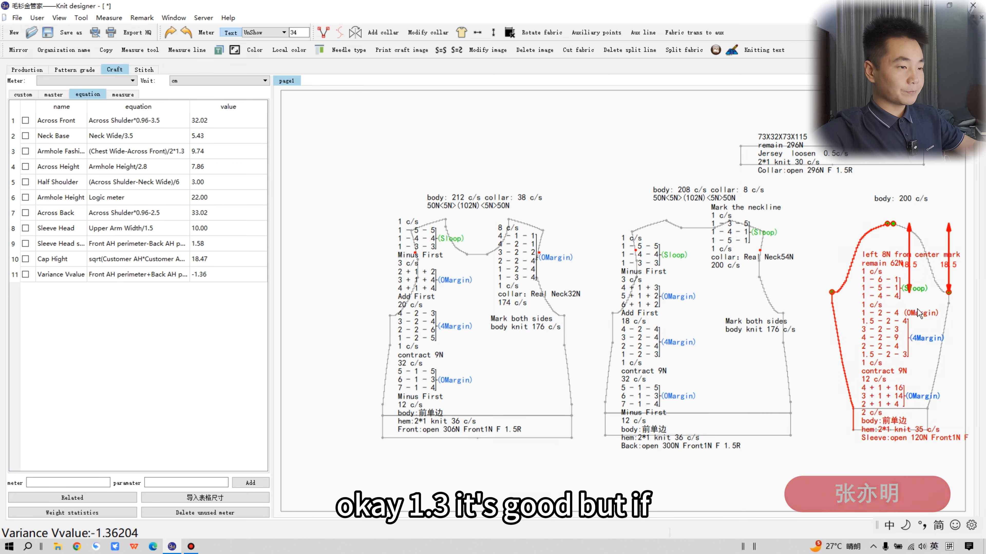
scroll(807, 286, "up", 3)
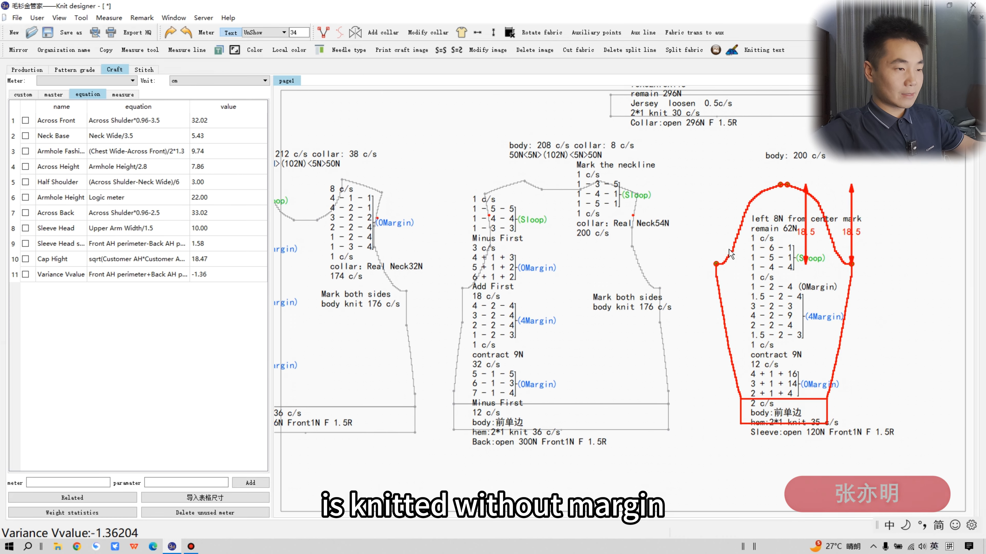
Set the margin of the sleeve cap's shaping to 0, then inspect the sleeve piece
double_click(736, 238)
left_click_drag(714, 164, 645, 118)
left_click_drag(665, 84, 655, 103)
right_click(655, 103)
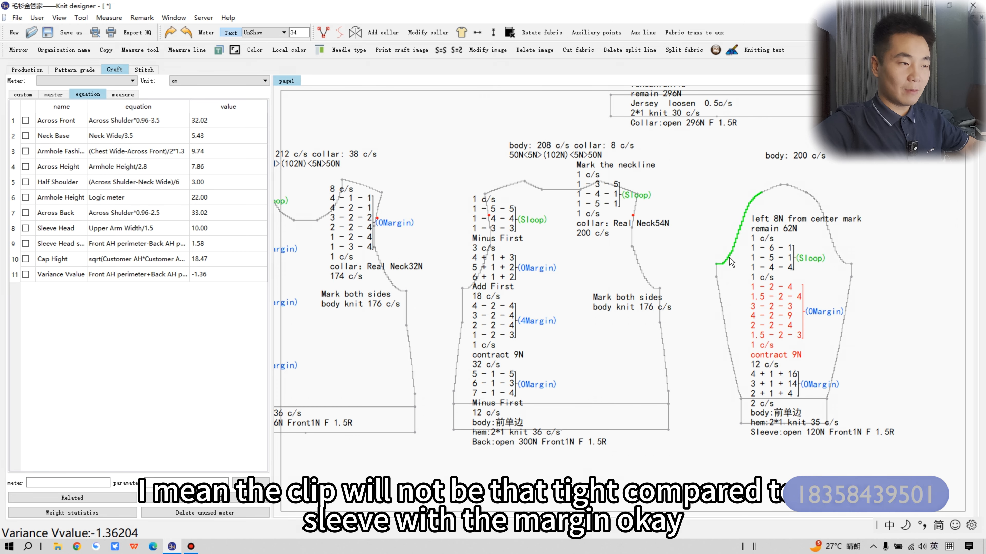
left_click(754, 209)
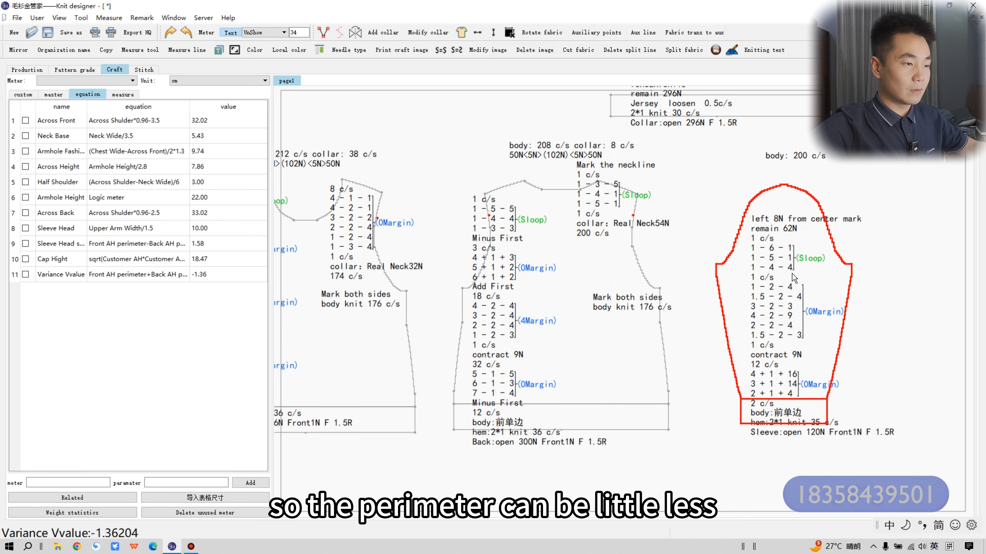
left_click(749, 219)
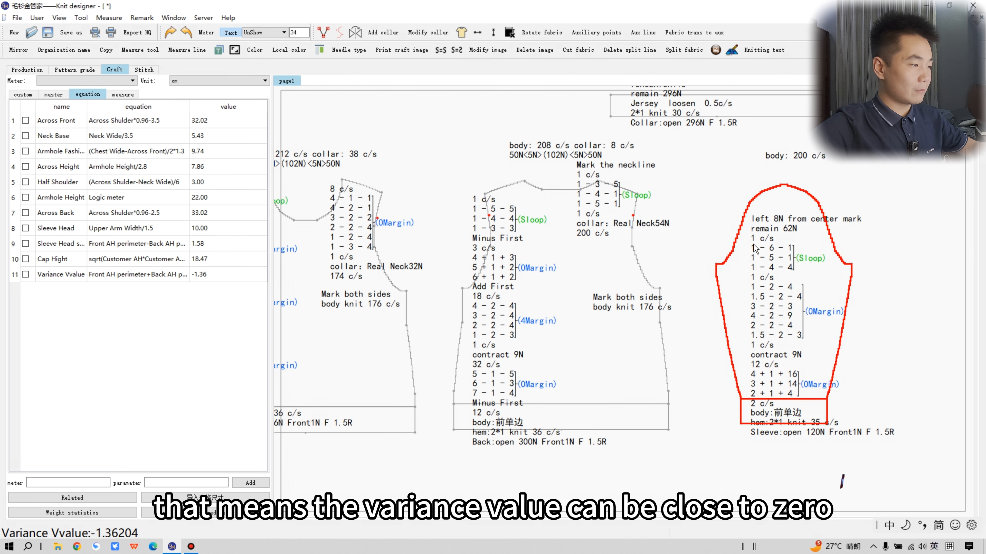
Change the added constant in the Cap Hight equation to 4 for the sleeve knitted without margin
left_click(68, 275)
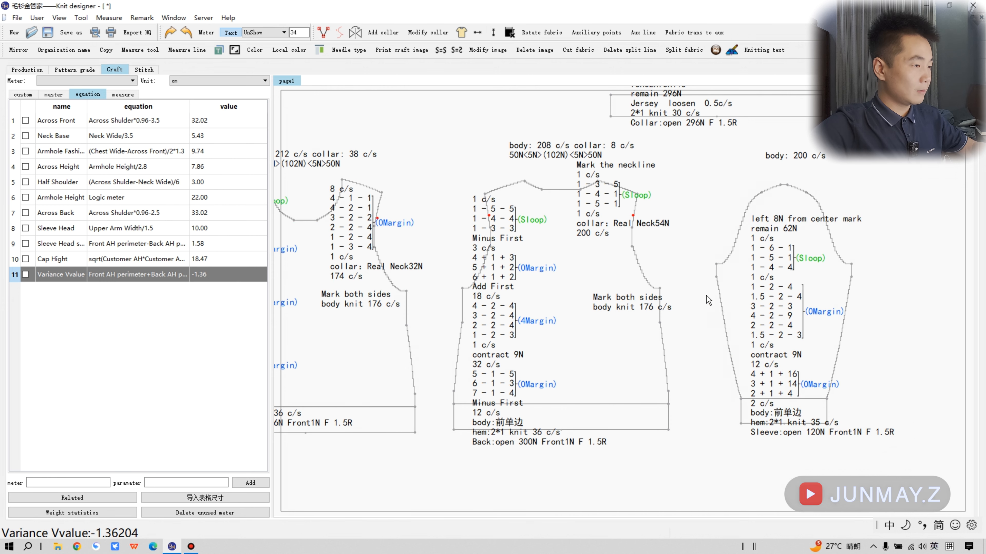
double_click(148, 263)
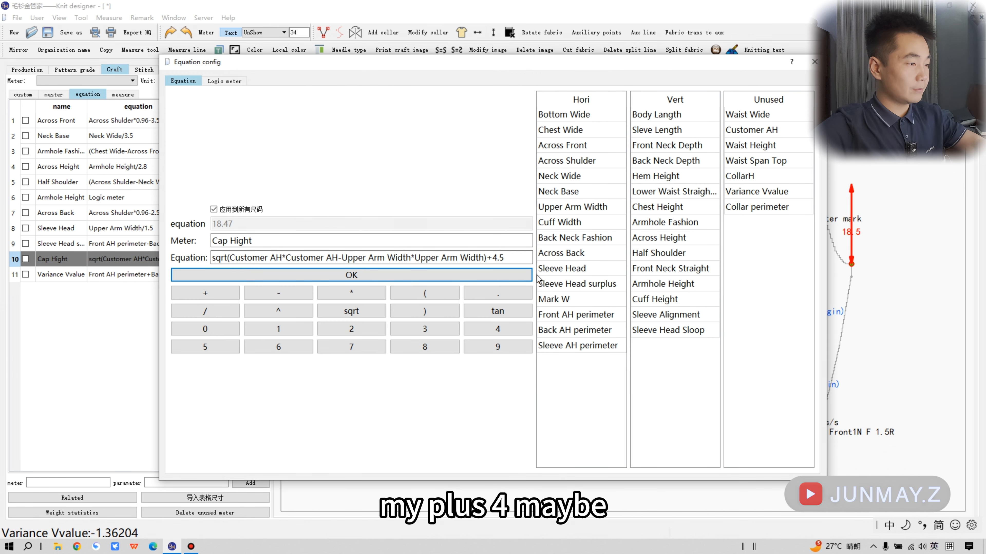
key("BackSpace")
key("BackSpace")
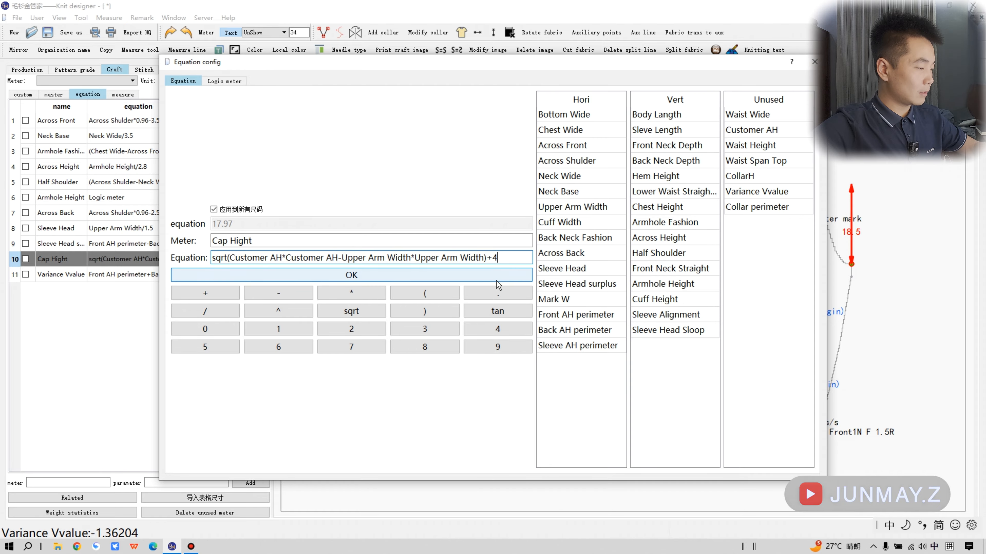
left_click(496, 278)
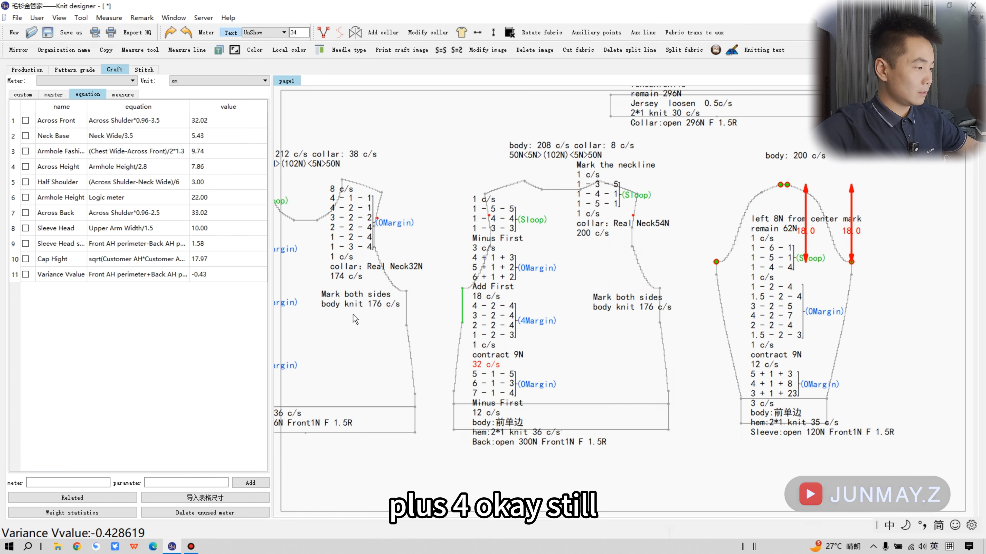
Set the meter alarm range for Variance Vvalue from -1 to 0
left_click(111, 275)
right_click(111, 276)
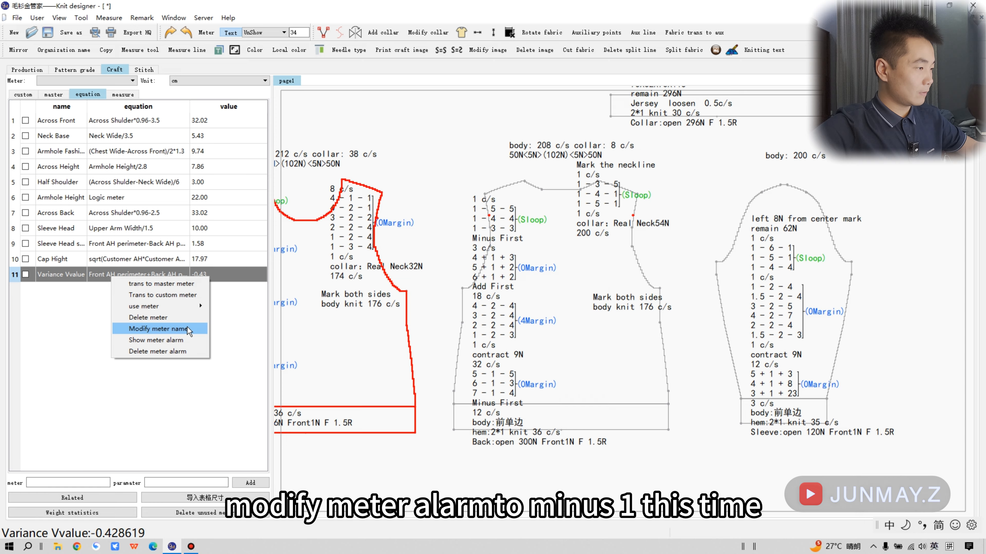
left_click(184, 343)
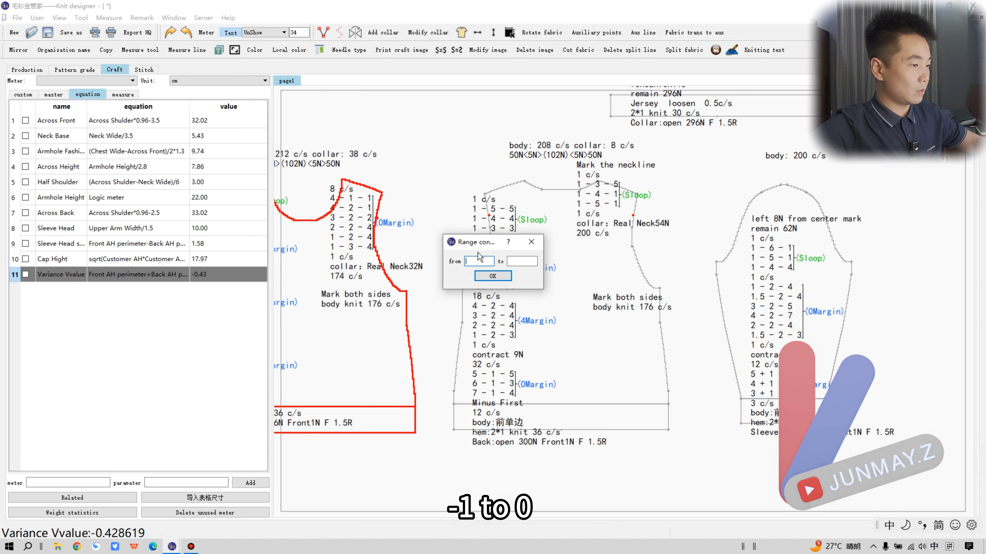
type("-1")
key("Tab")
type("0")
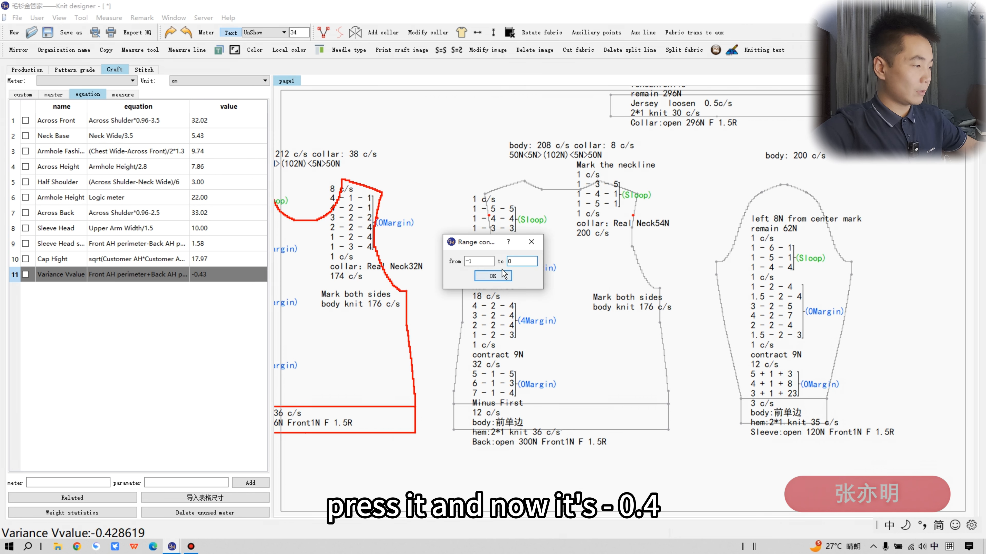
left_click(493, 276)
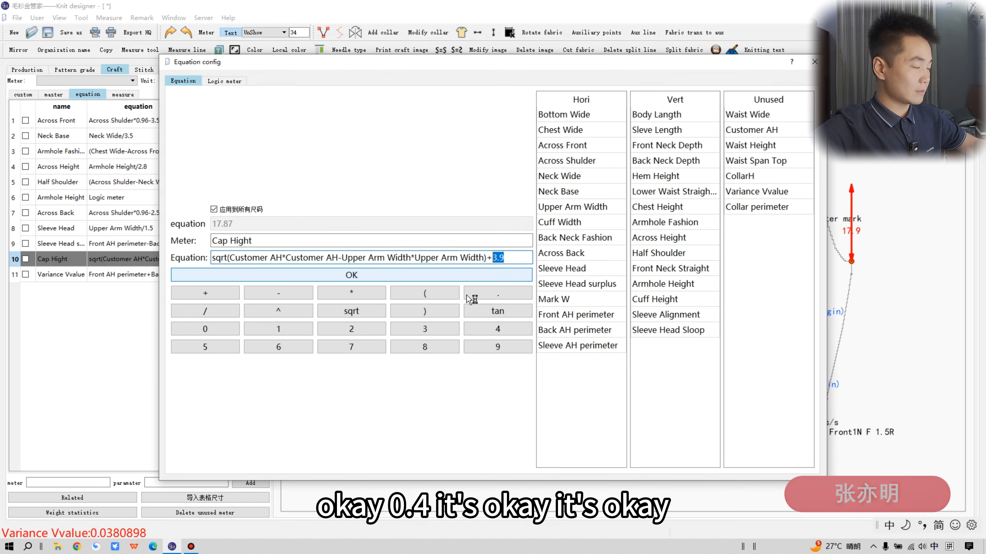
Set the added constant in the Cap Hight equation back to 4 after trying 3.9
type("4")
left_click(439, 277)
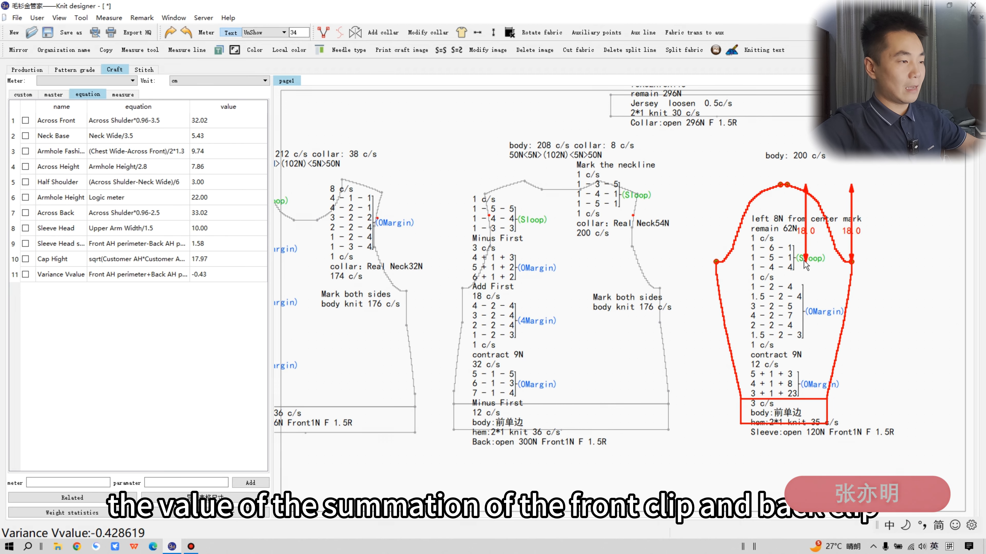
Move the sleeve's knitting instruction text slightly upward within the sleeve piece and deselect it
scroll(632, 265, "down", 1)
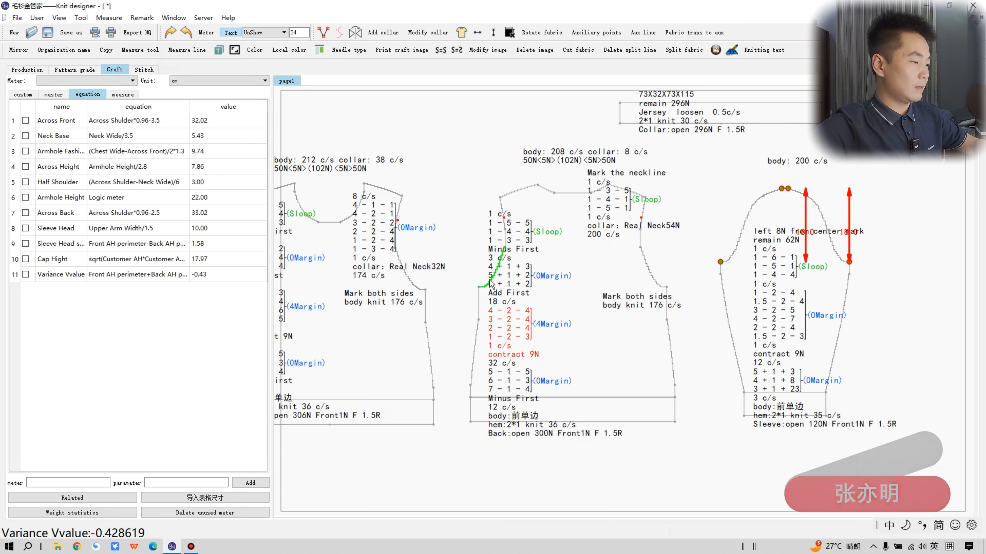
scroll(483, 287, "down", 1)
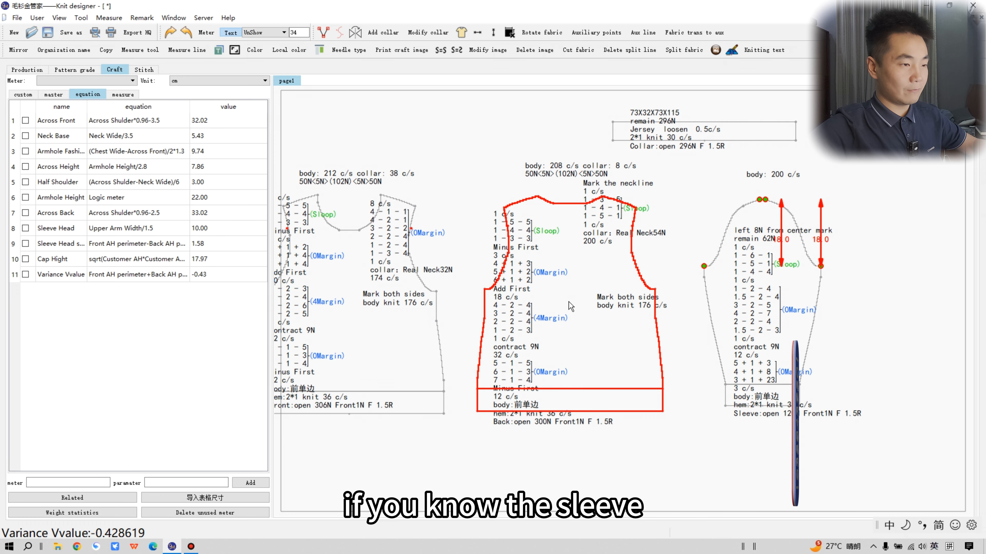
scroll(568, 301, "down", 1)
scroll(779, 341, "up", 1)
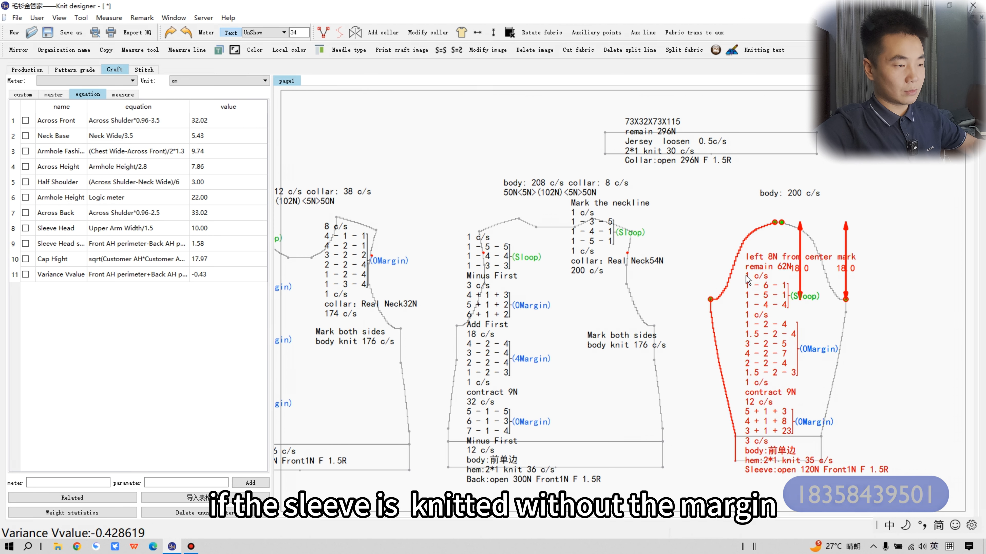
mouse_move(779, 351)
left_mouse_down()
mouse_move(778, 330)
mouse_move(784, 345)
left_mouse_up()
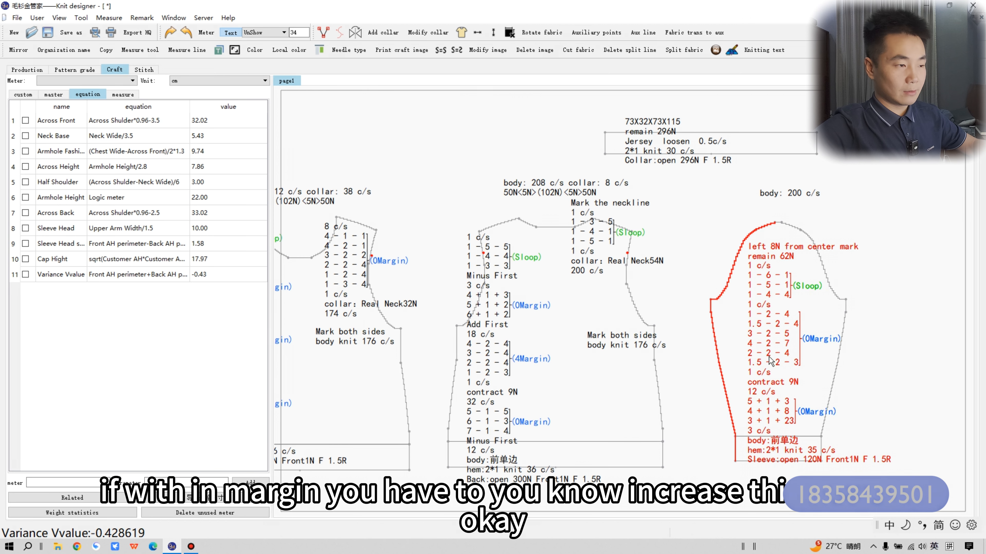
right_click(754, 314)
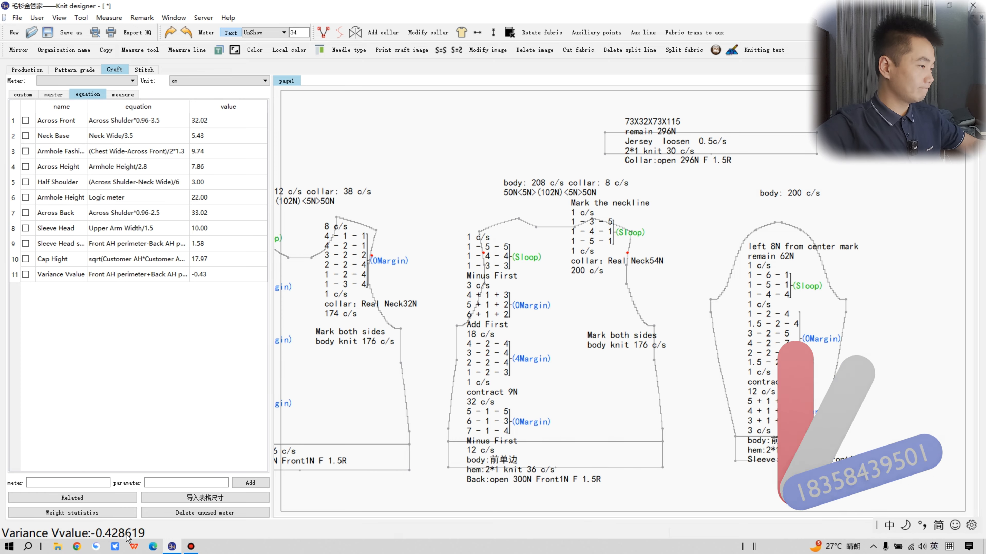
Show the stitched layout and examine the sleeve's armhole edge against the front and back armholes
left_click(143, 69)
left_click(694, 262)
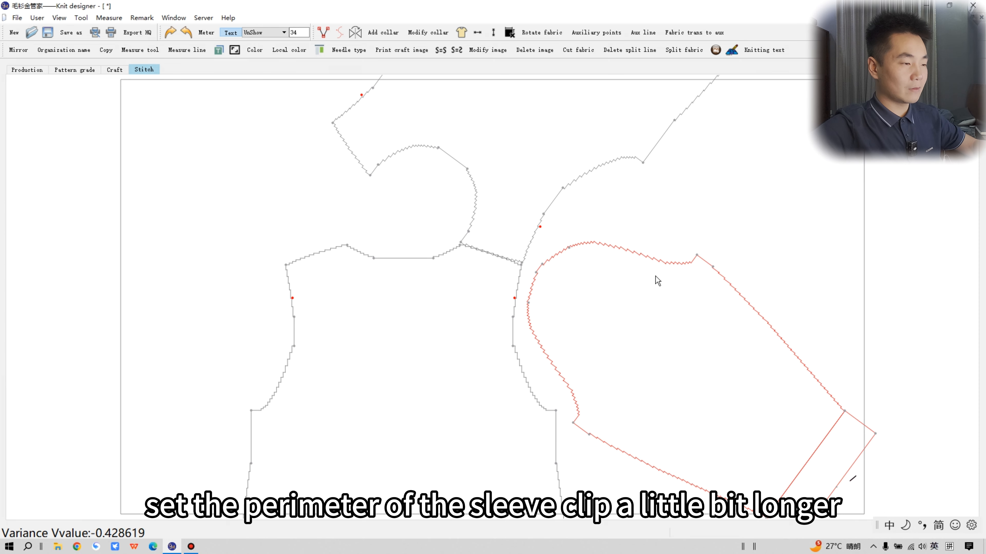
left_click(700, 256)
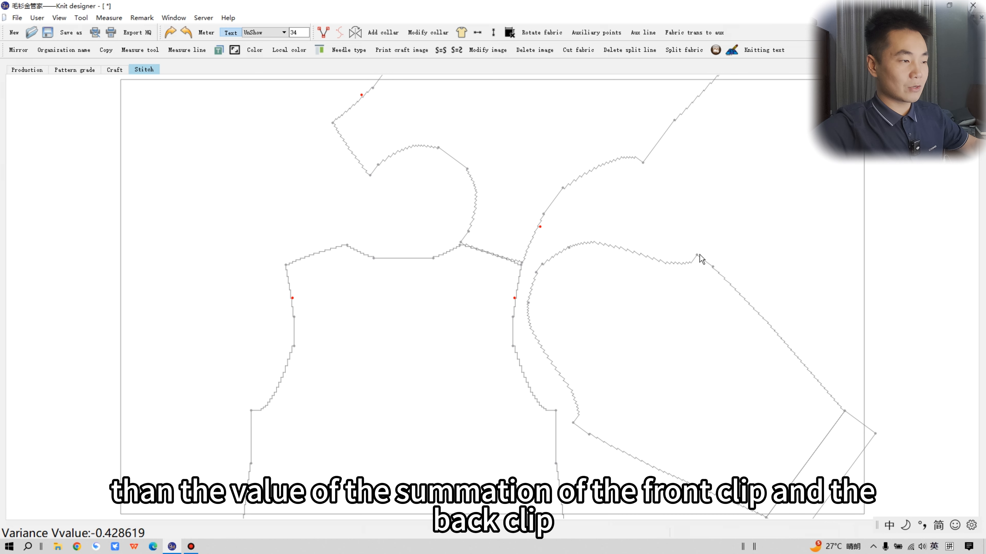